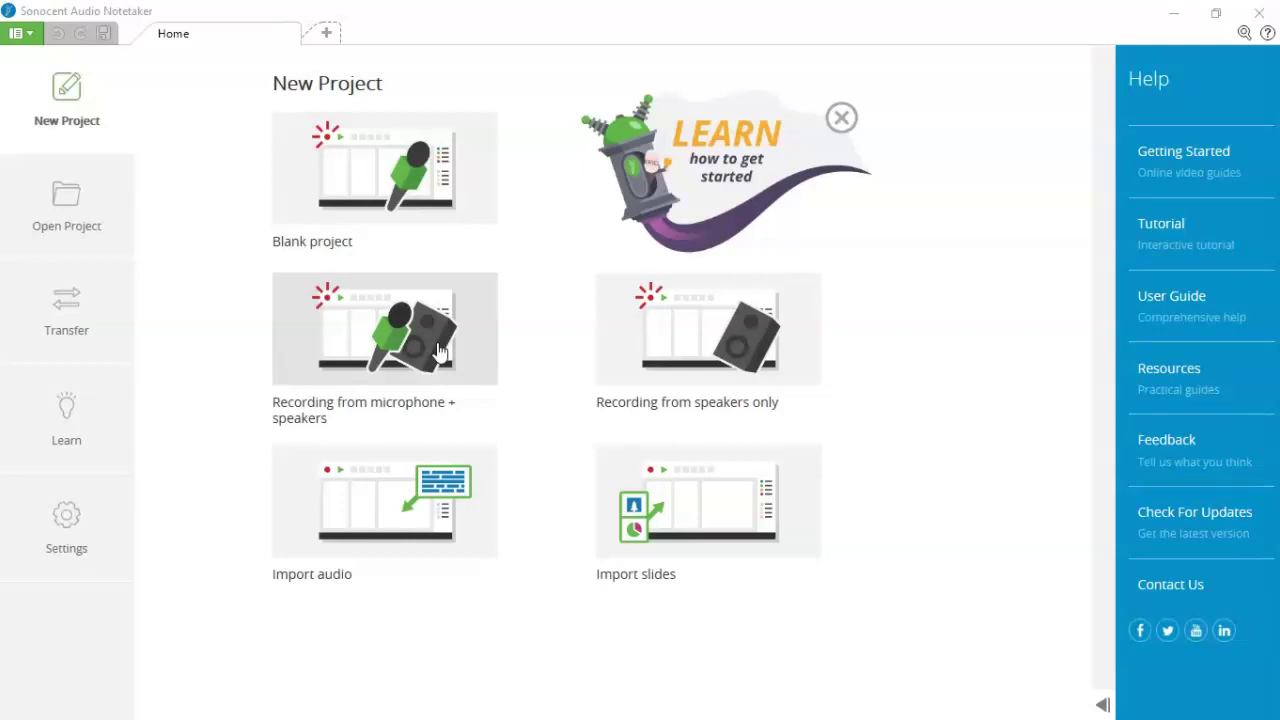
Create a blank project (Untitled 3) and begin recording the lecture from the microphone
left_click(649, 350)
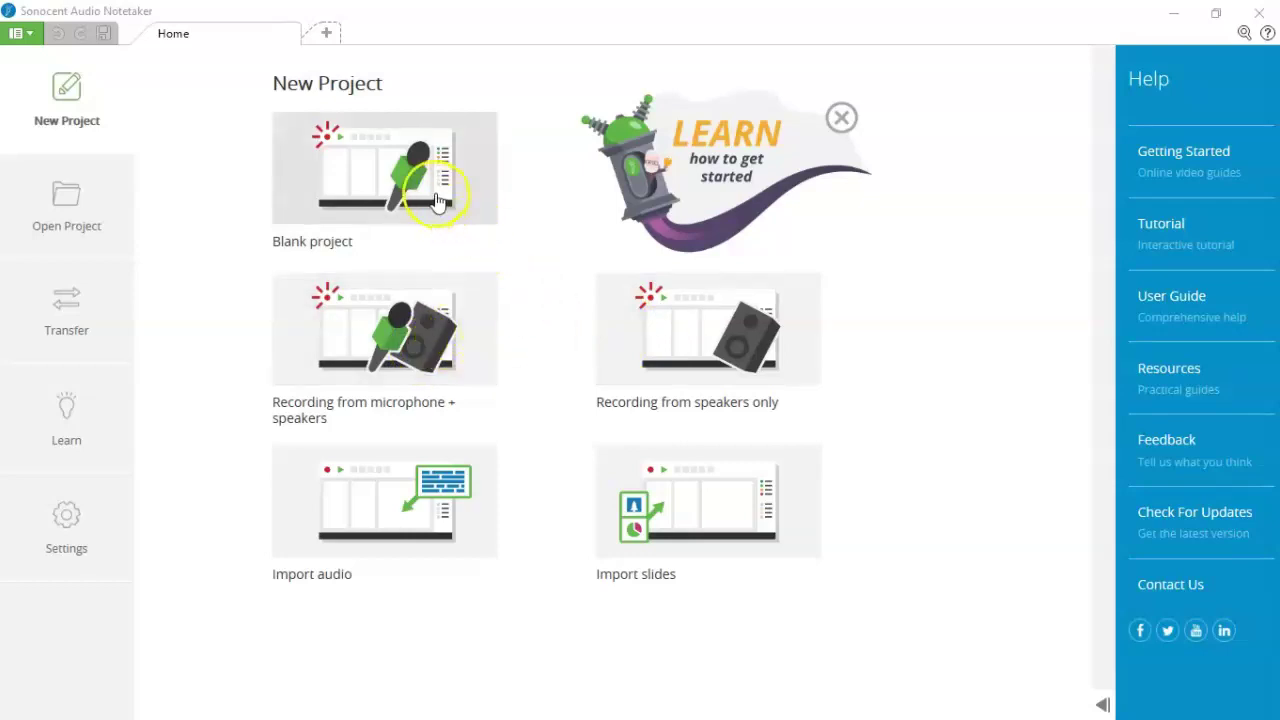
left_click(433, 201)
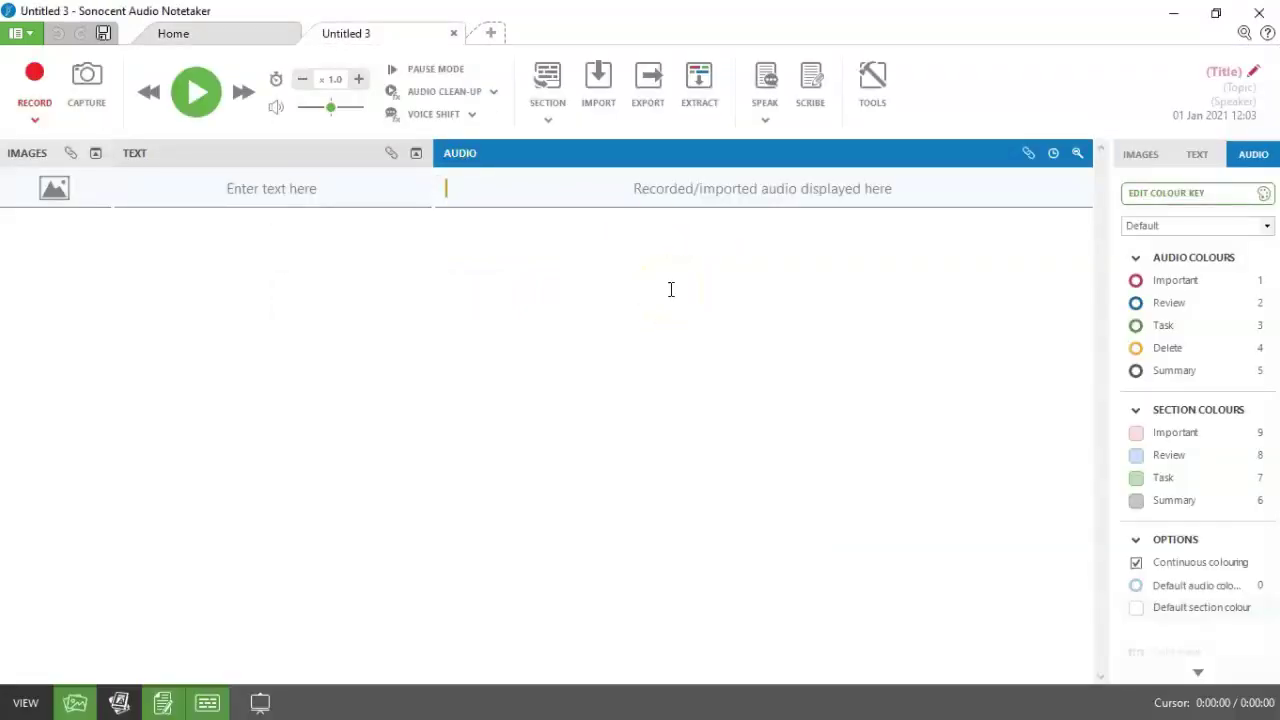
left_click(35, 85)
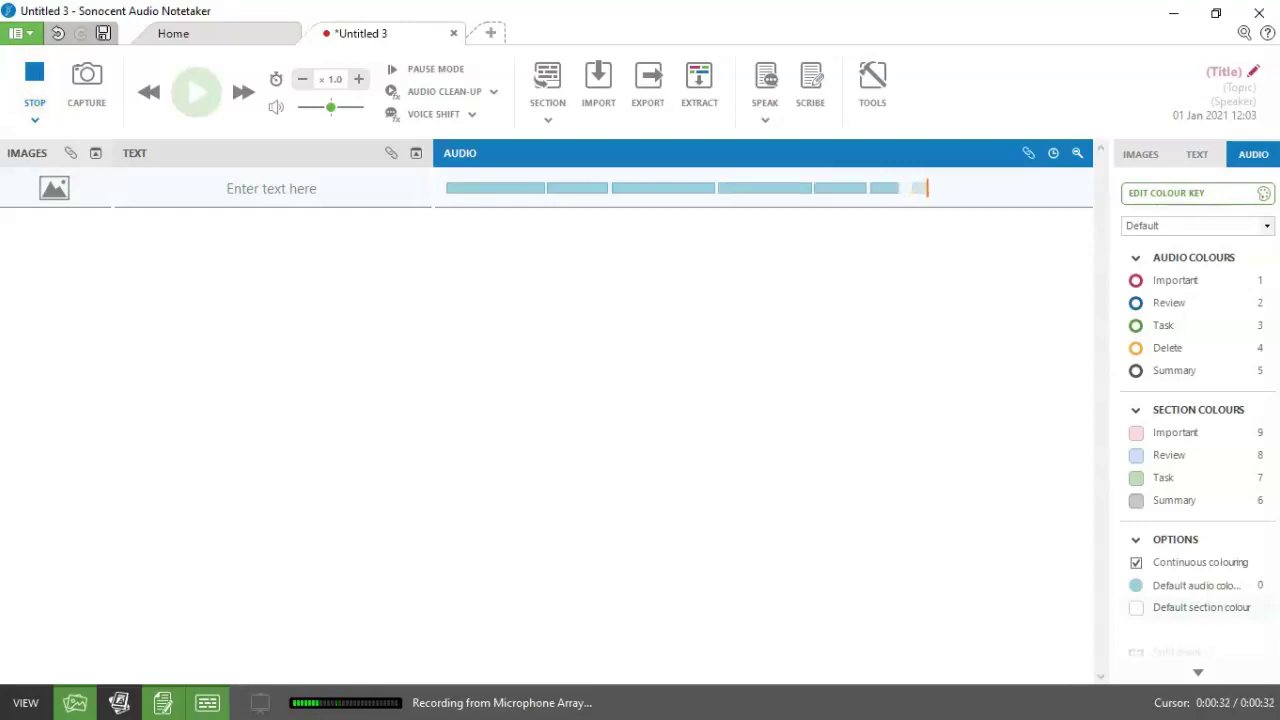
Enter 'Introduction' as the first section's note in the text column
left_click(303, 189)
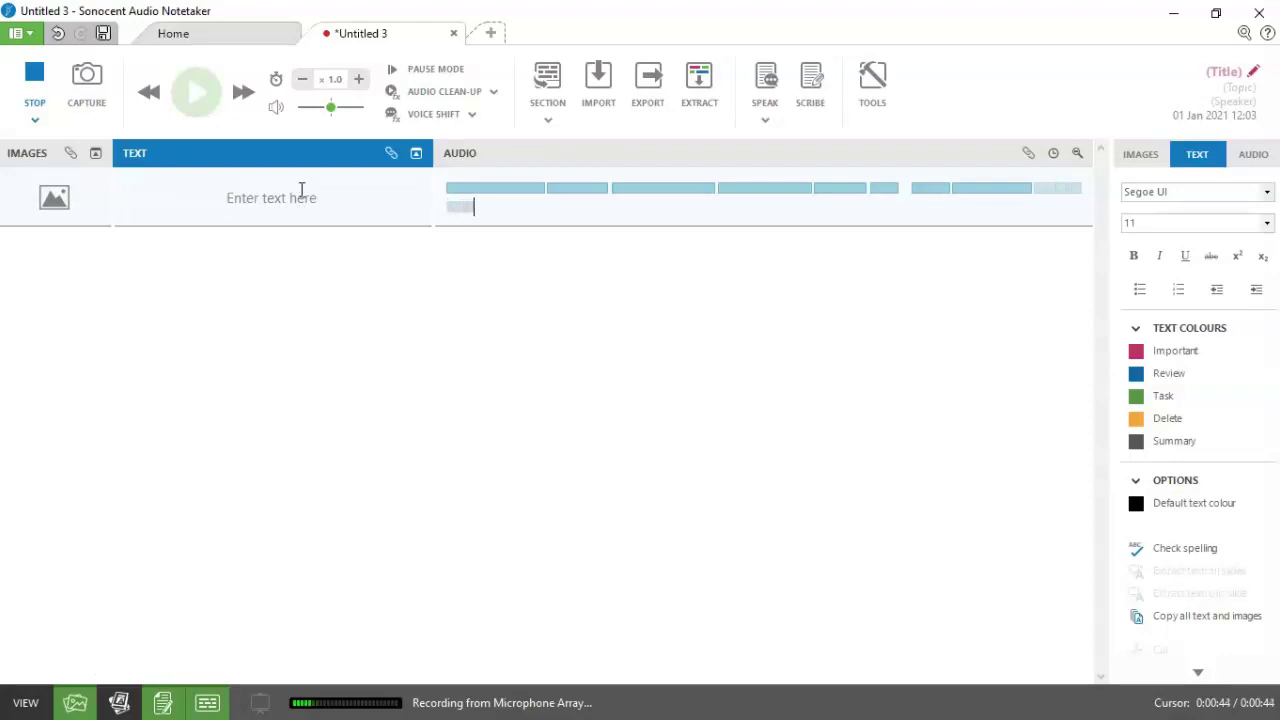
type("Introd")
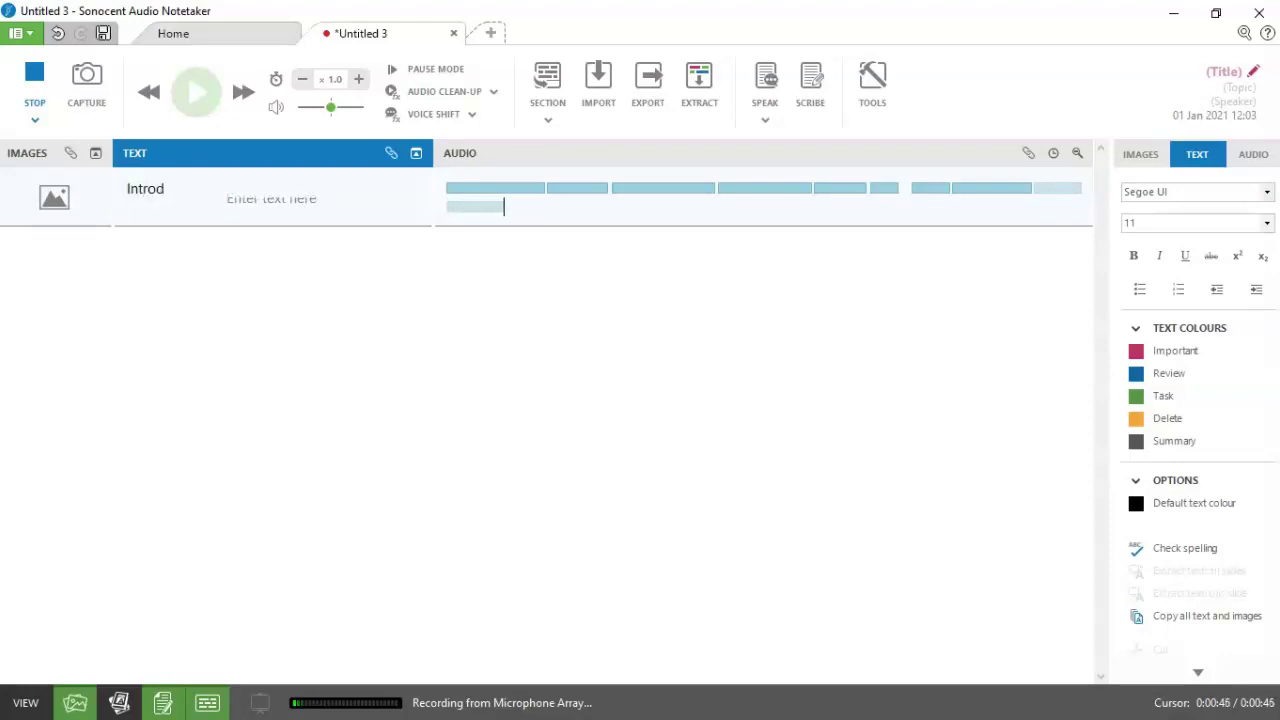
type("uction")
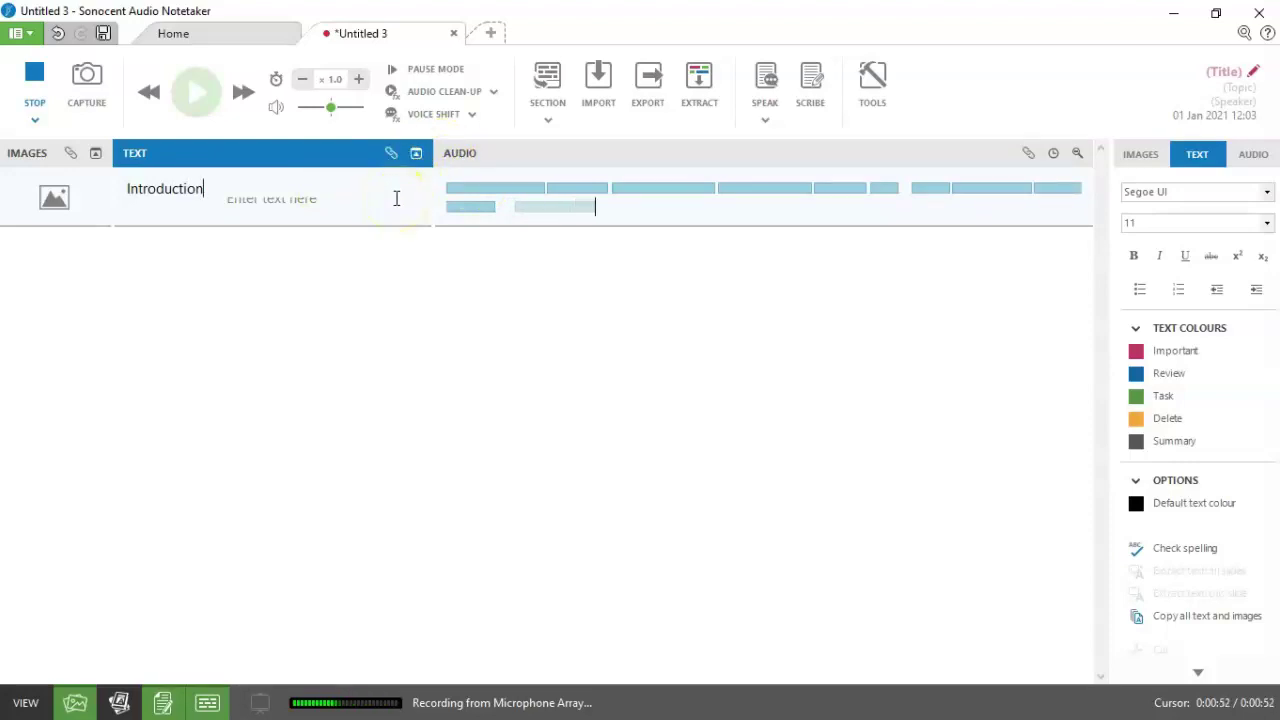
left_click(526, 165)
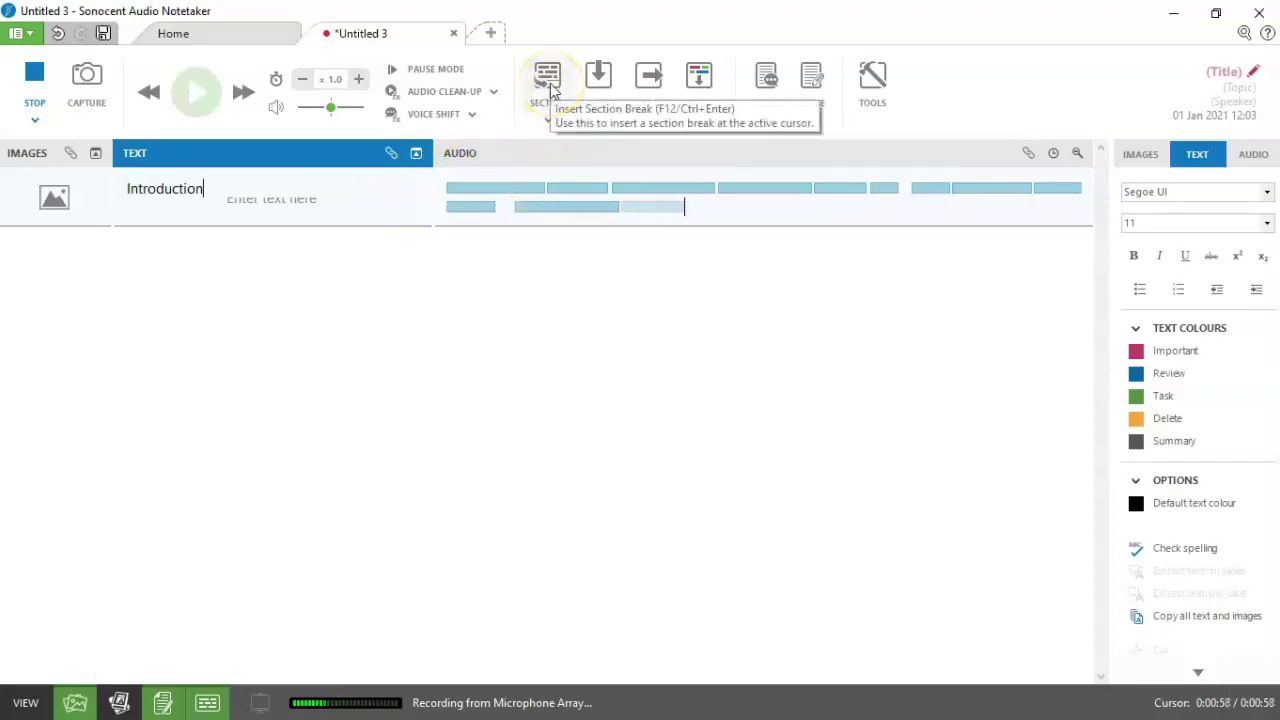
Insert a section break and title the new section 'Section 2'
left_click(550, 90)
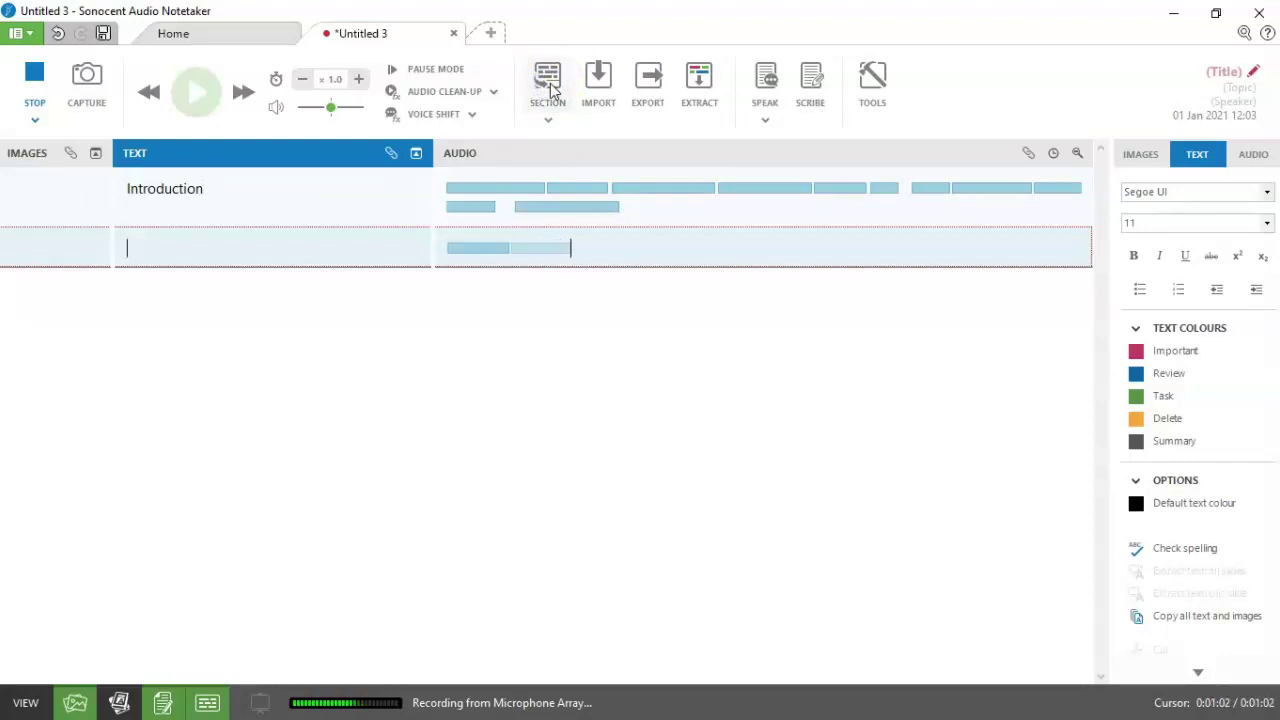
type("Section 1")
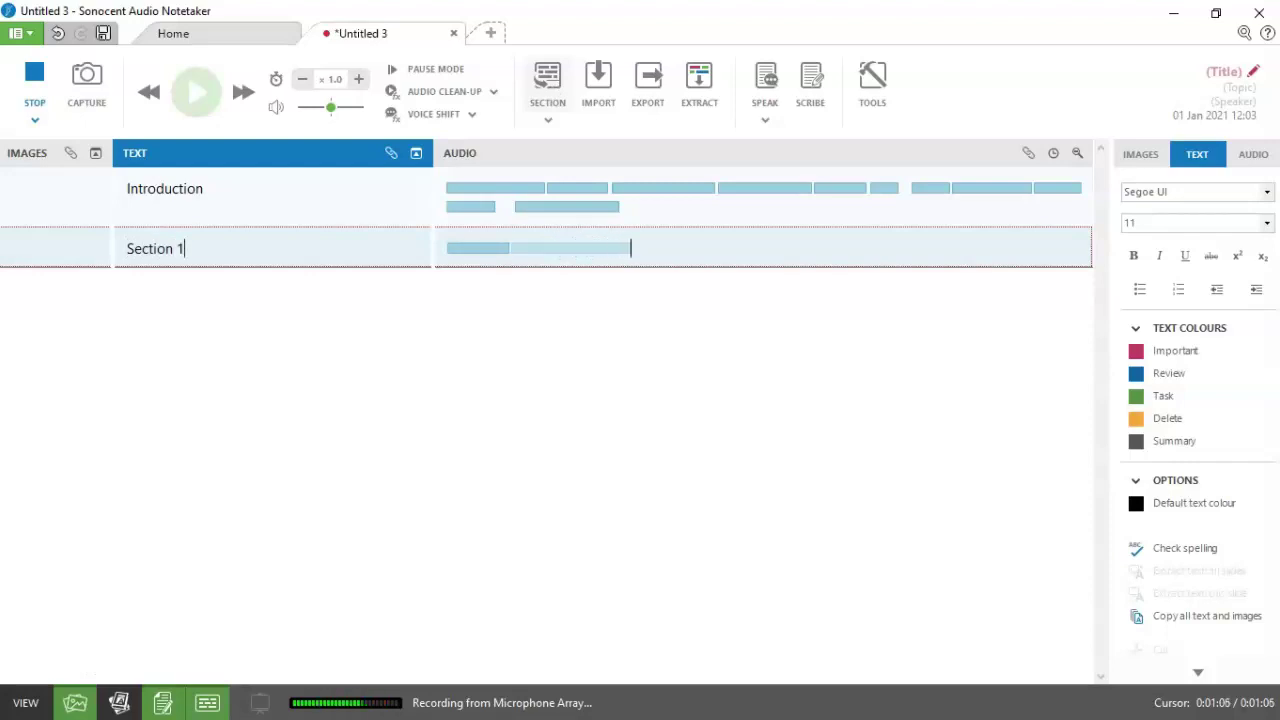
key("BackSpace")
type("2")
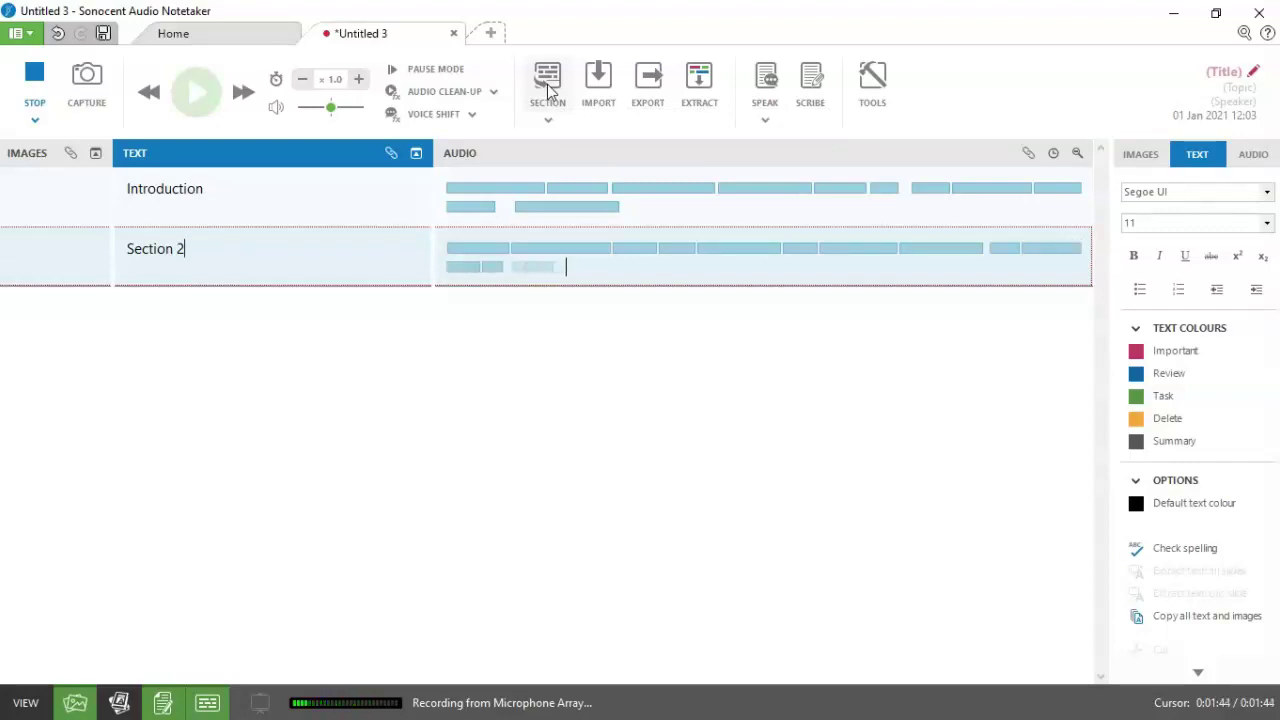
Insert another section break and type 'Marking Audio/Using Shortcuts' as its title
left_click(547, 88)
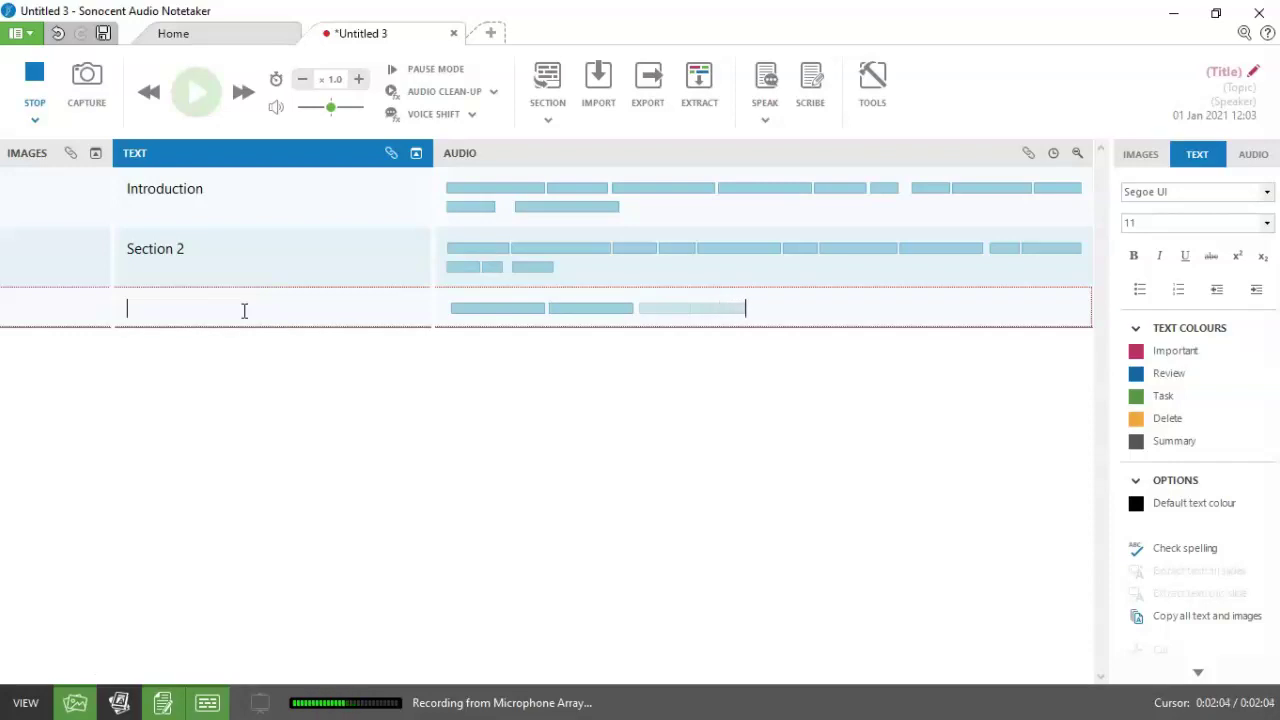
type("M")
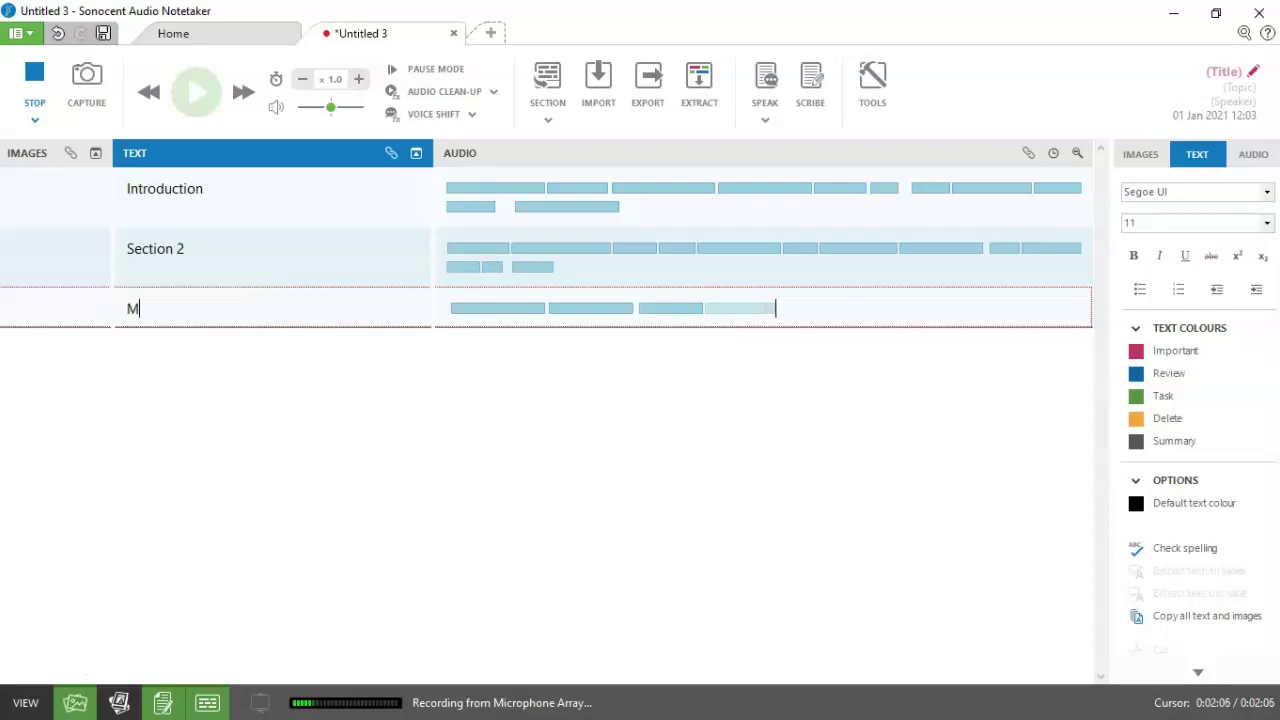
type("arking Audio")
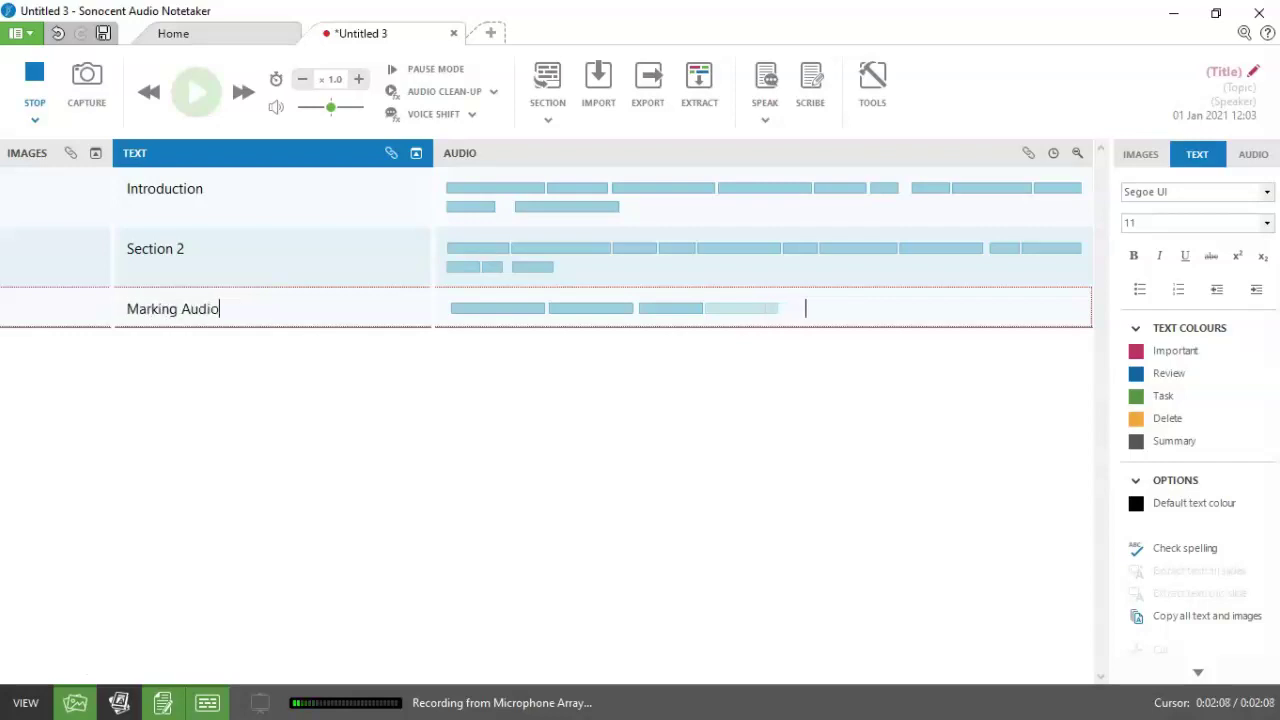
type("/Us")
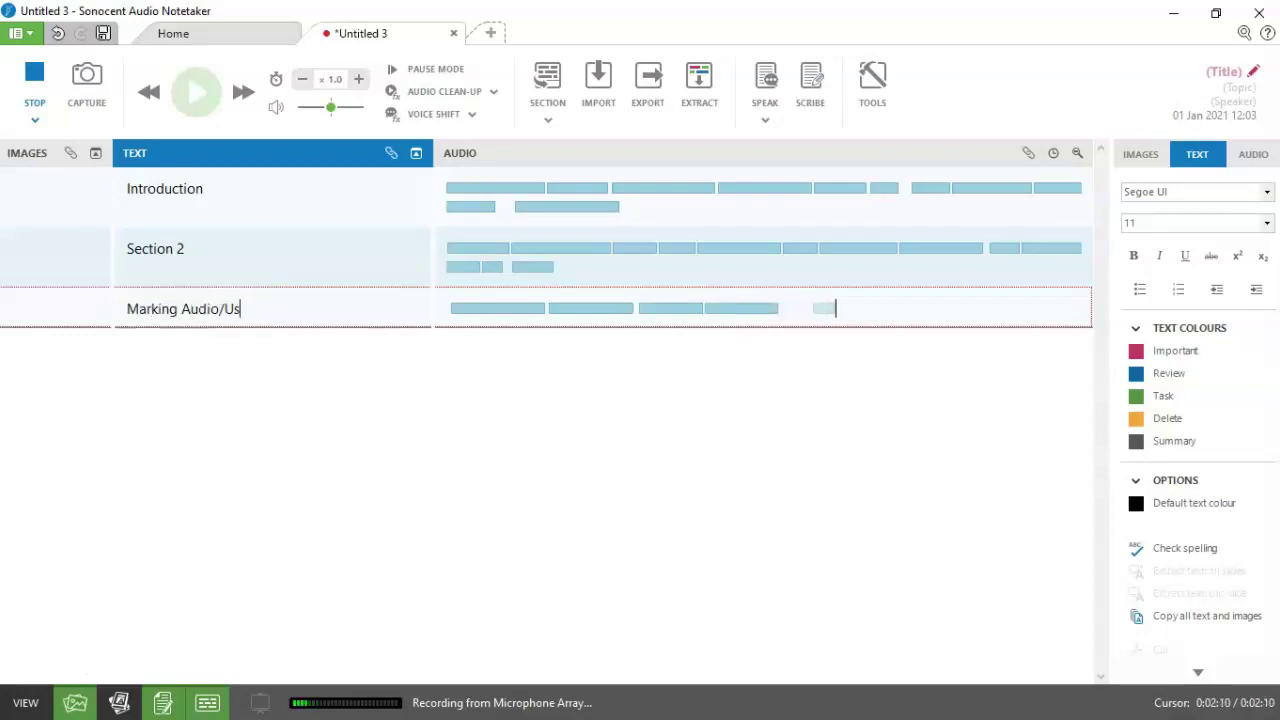
type("ing Shortcuts")
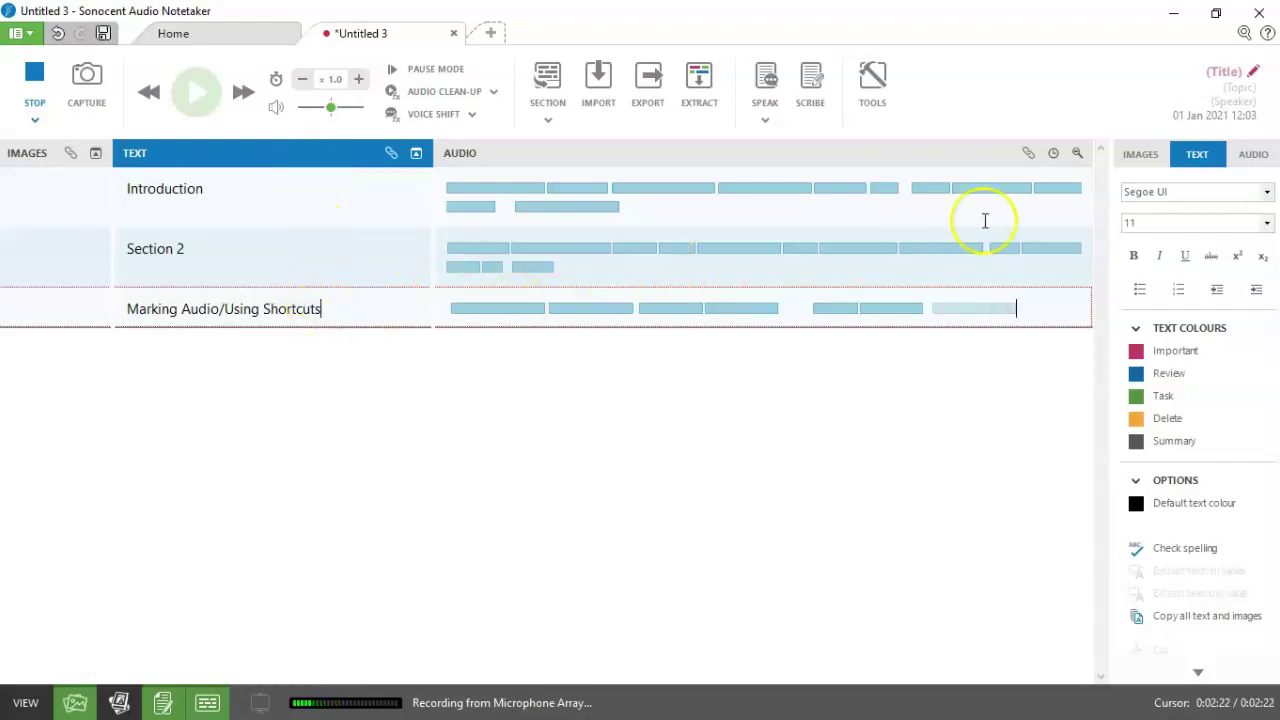
Add the note lines 'Notes' and 'typing' beneath the section title
left_click(1262, 162)
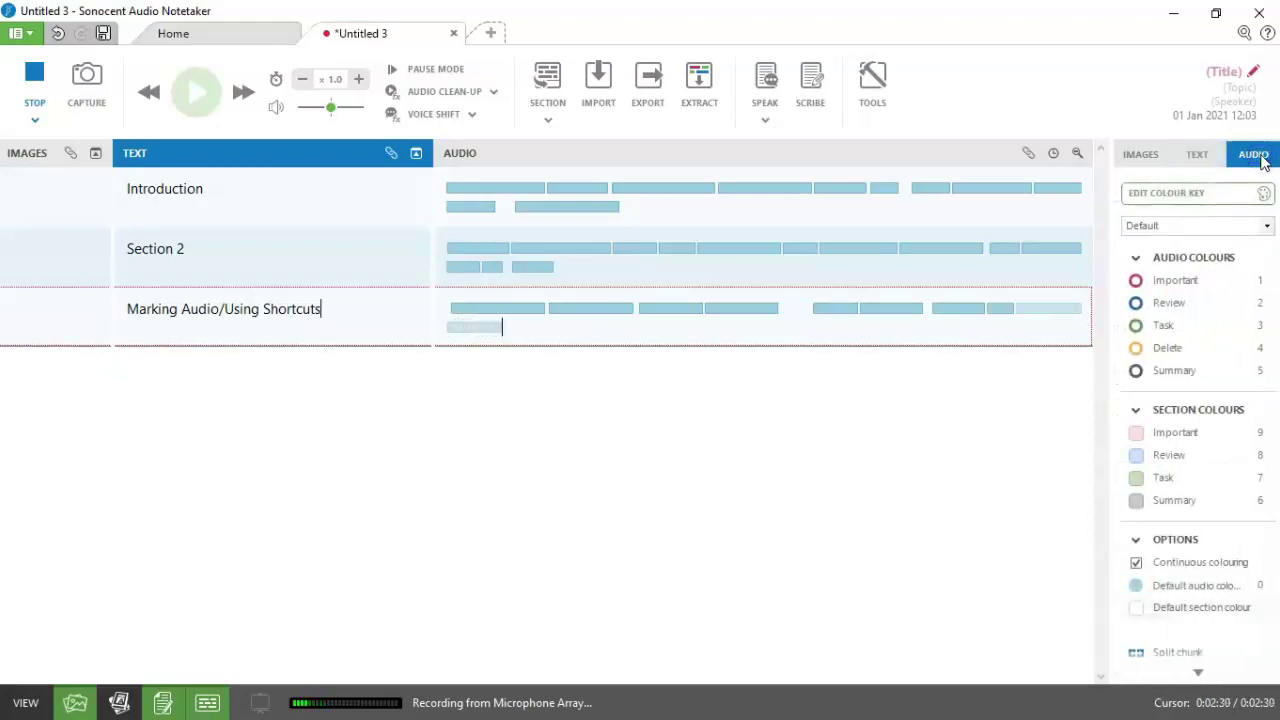
key("Return")
key("Return")
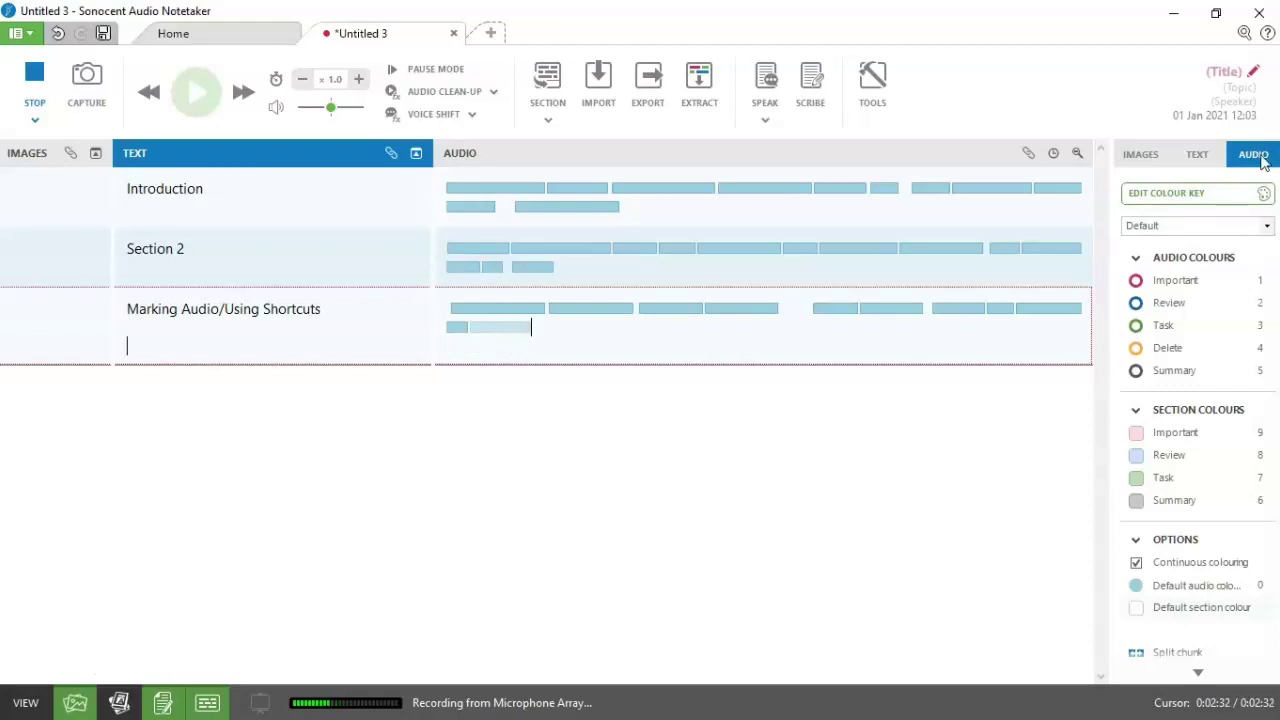
type("Notes")
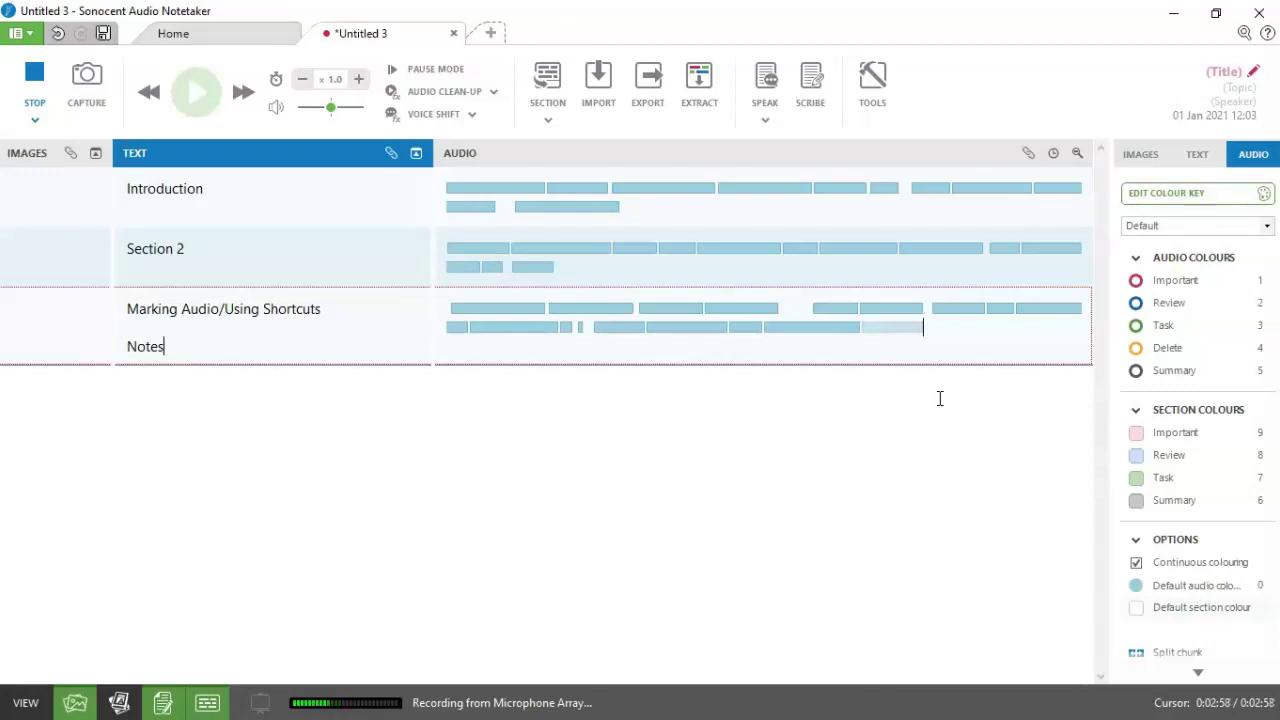
key("Return")
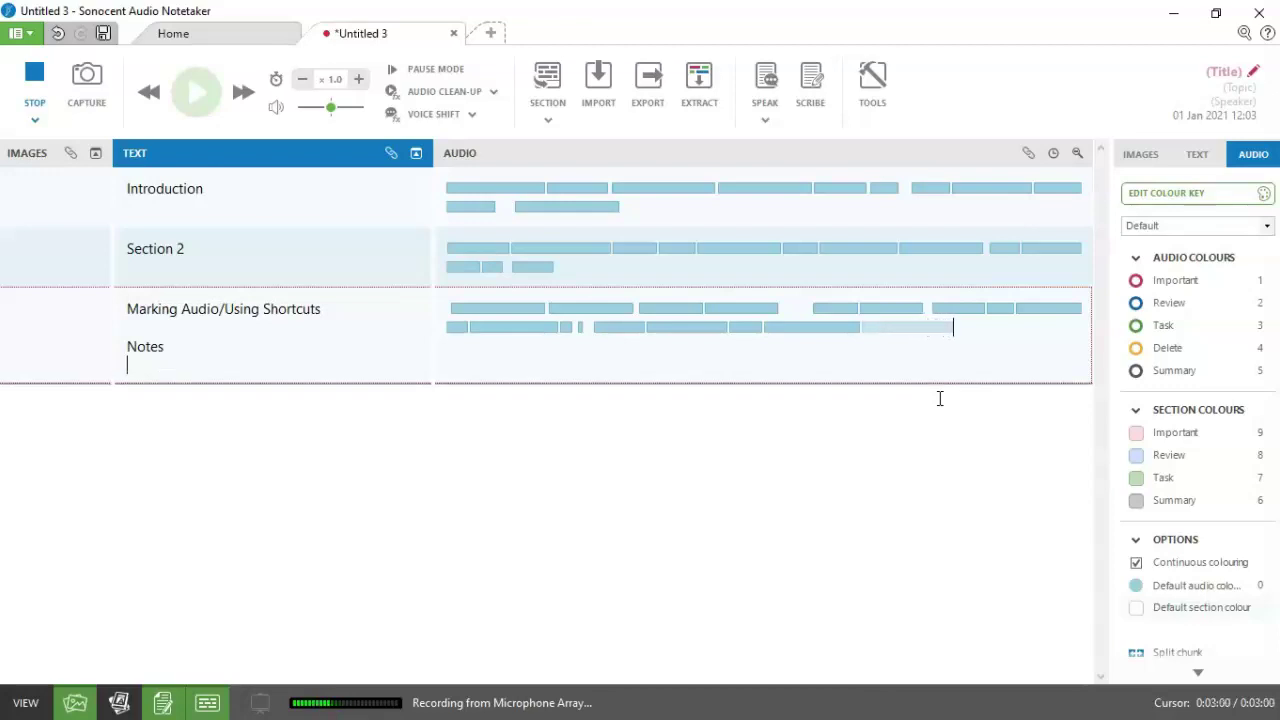
type("typi")
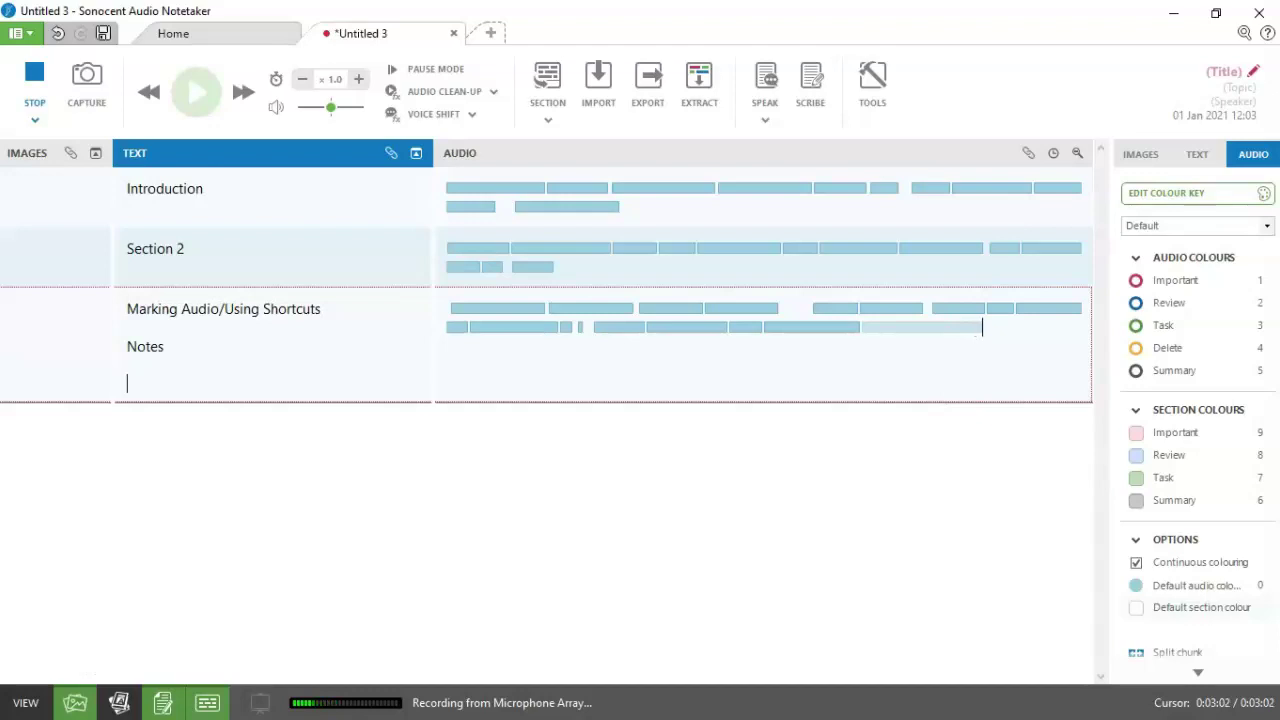
type("ng")
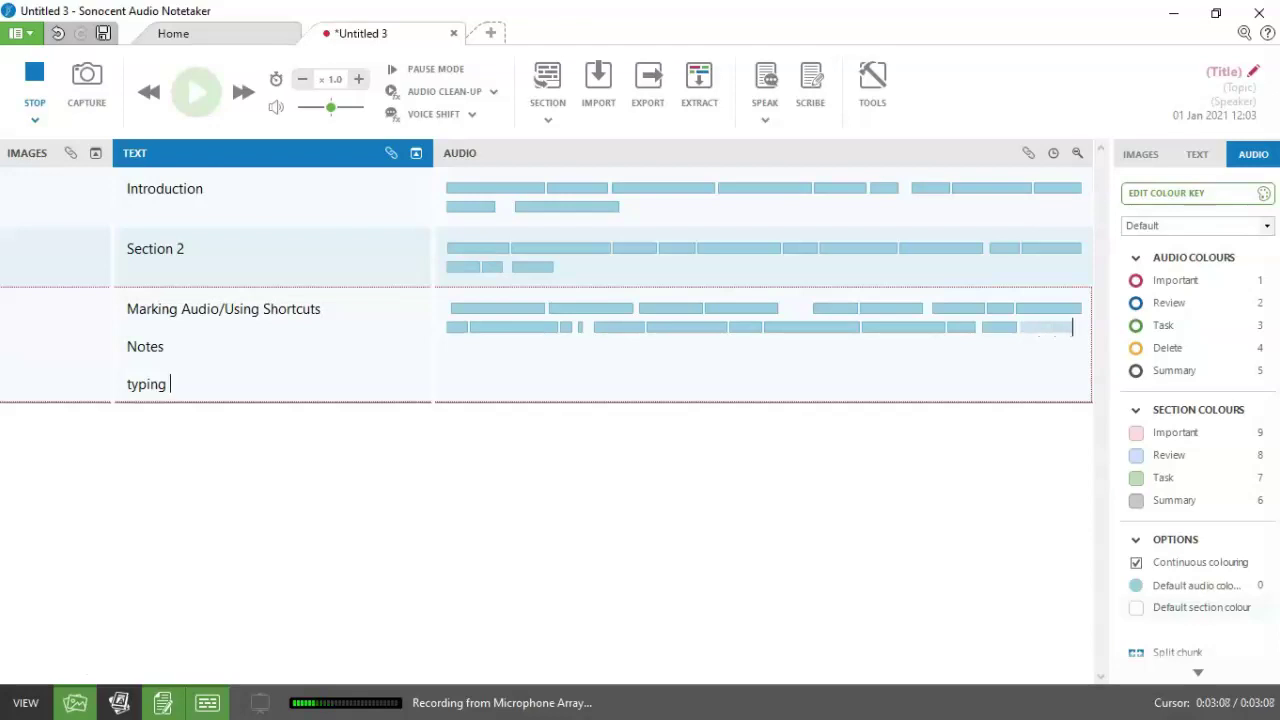
Mark the latest audio Important while finishing 'typing notes', then revert to the default colour
key("ctrl+1")
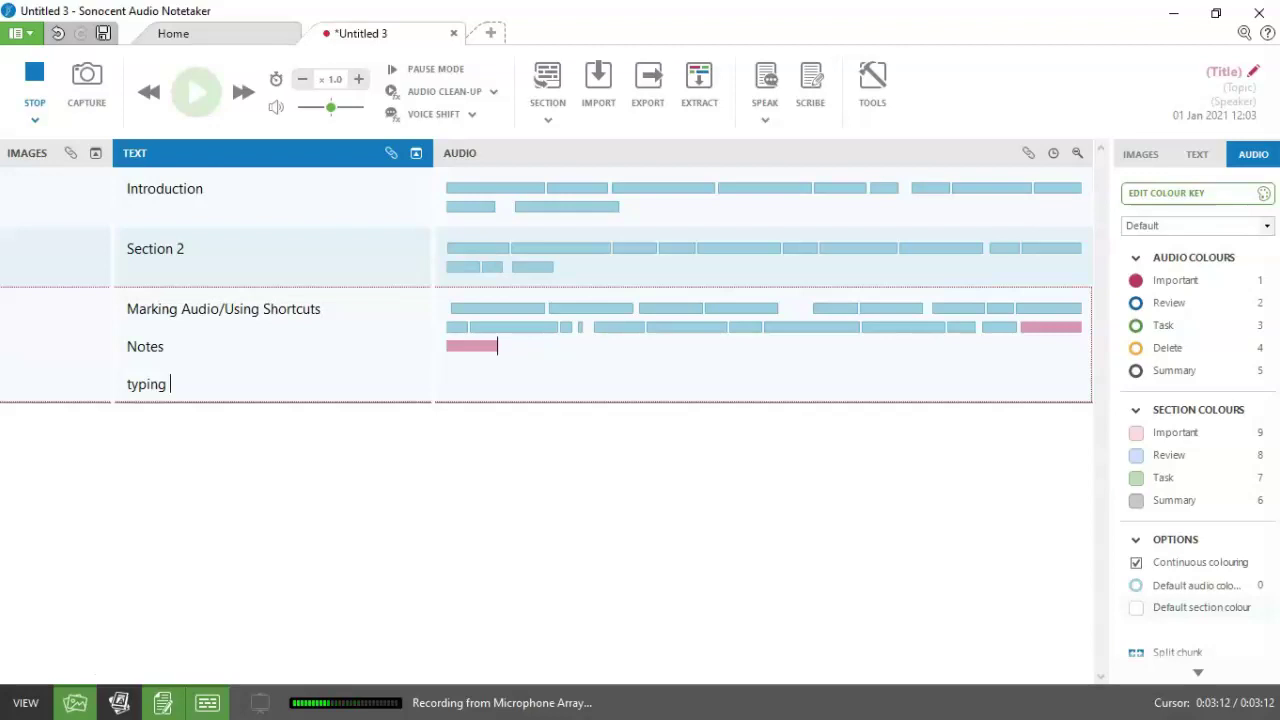
type("notes")
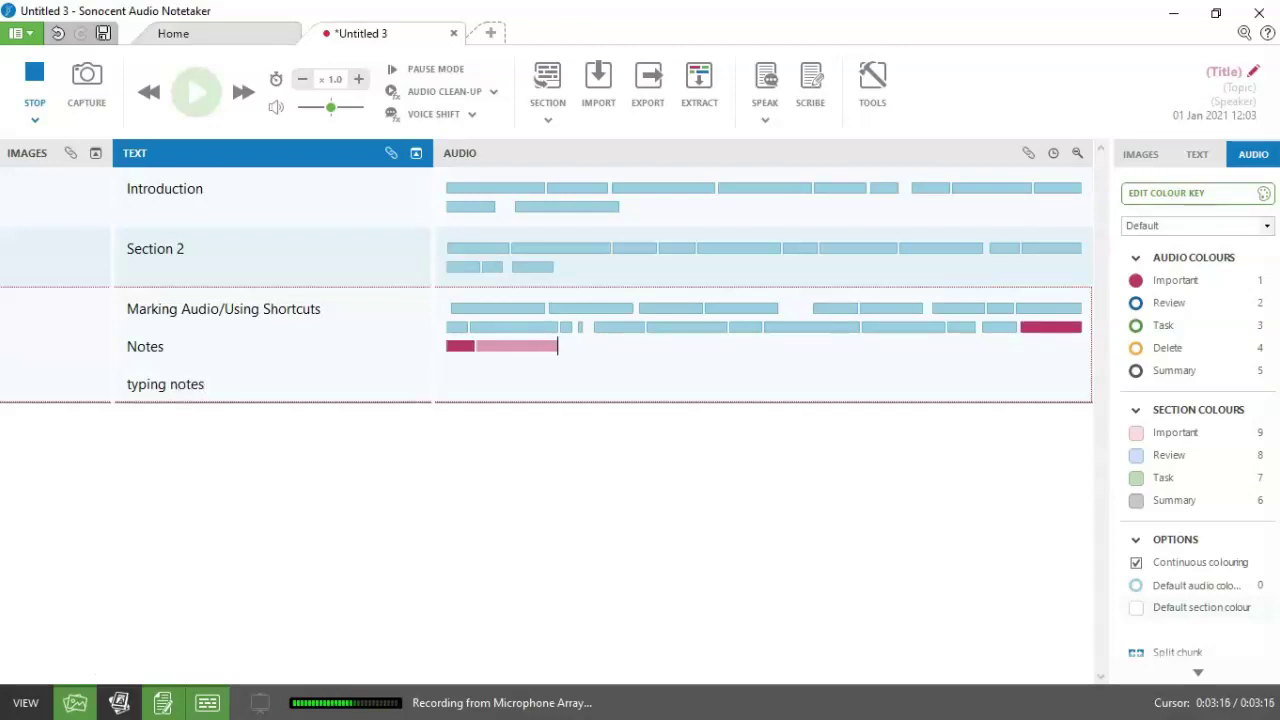
key("ctrl+0")
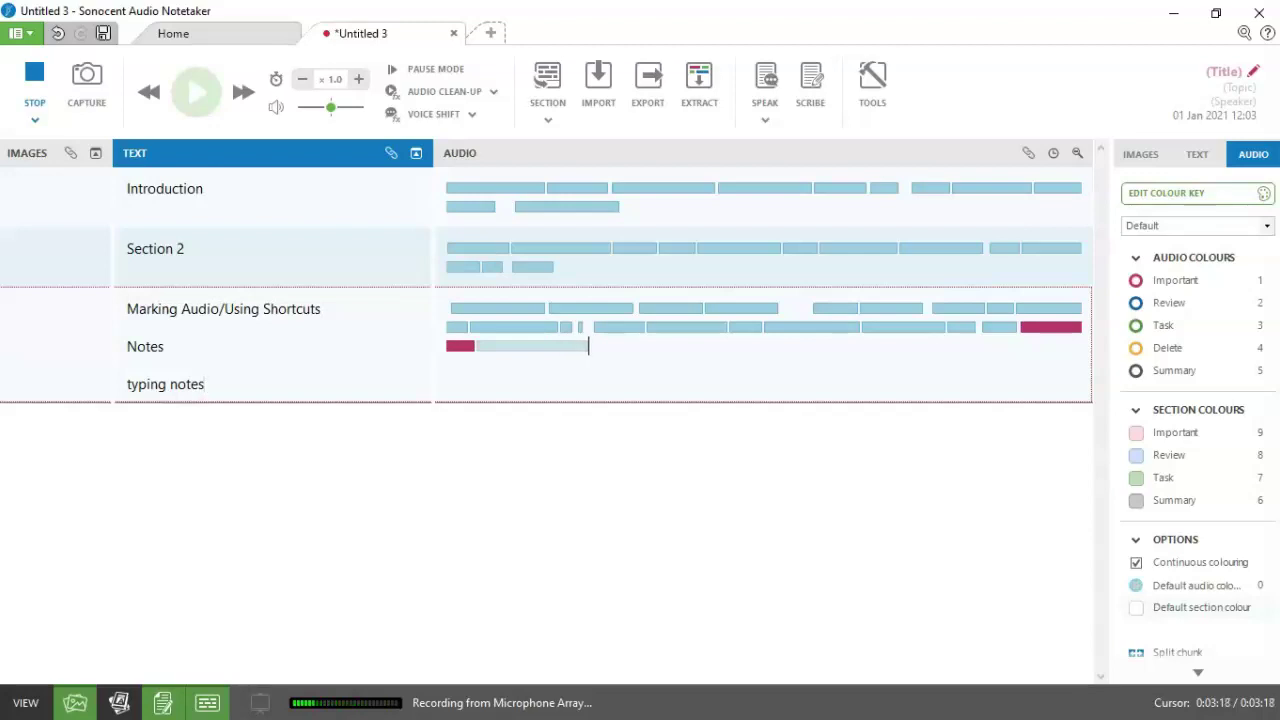
key("Return")
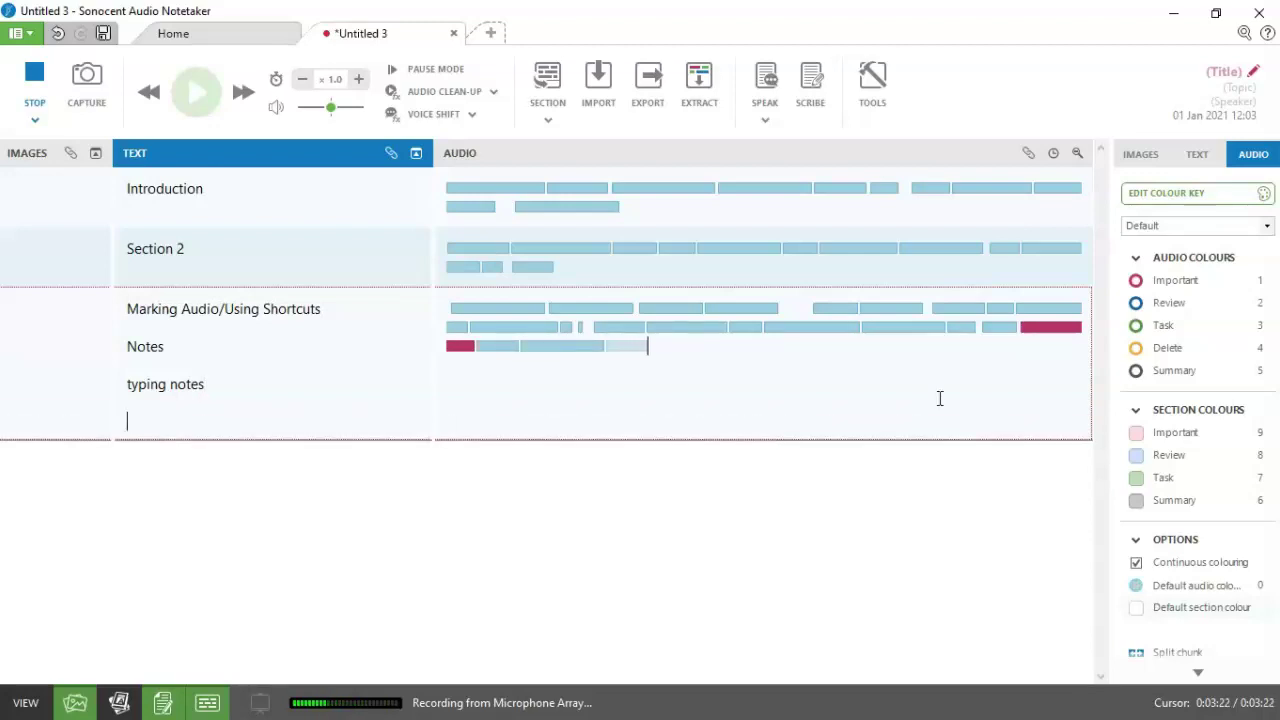
Start a section titled 'marking audio over sections' and colour its audio green as Task
key("Return")
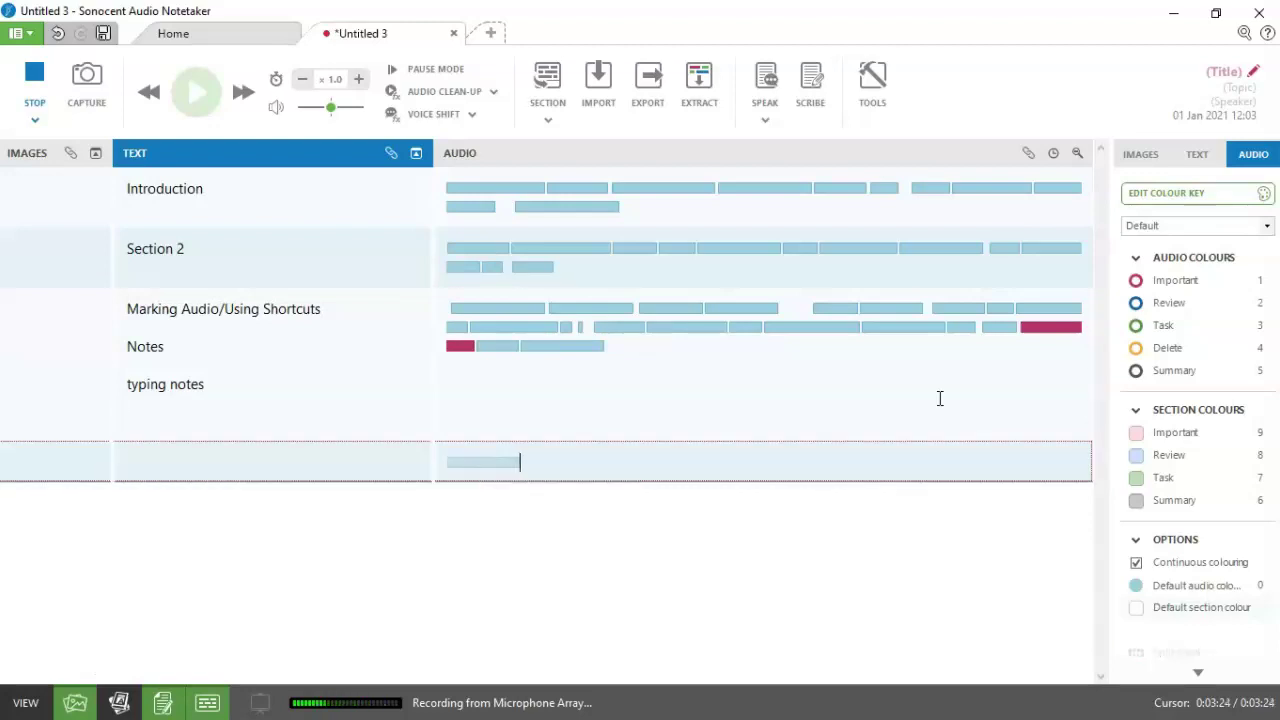
type("marking audio ")
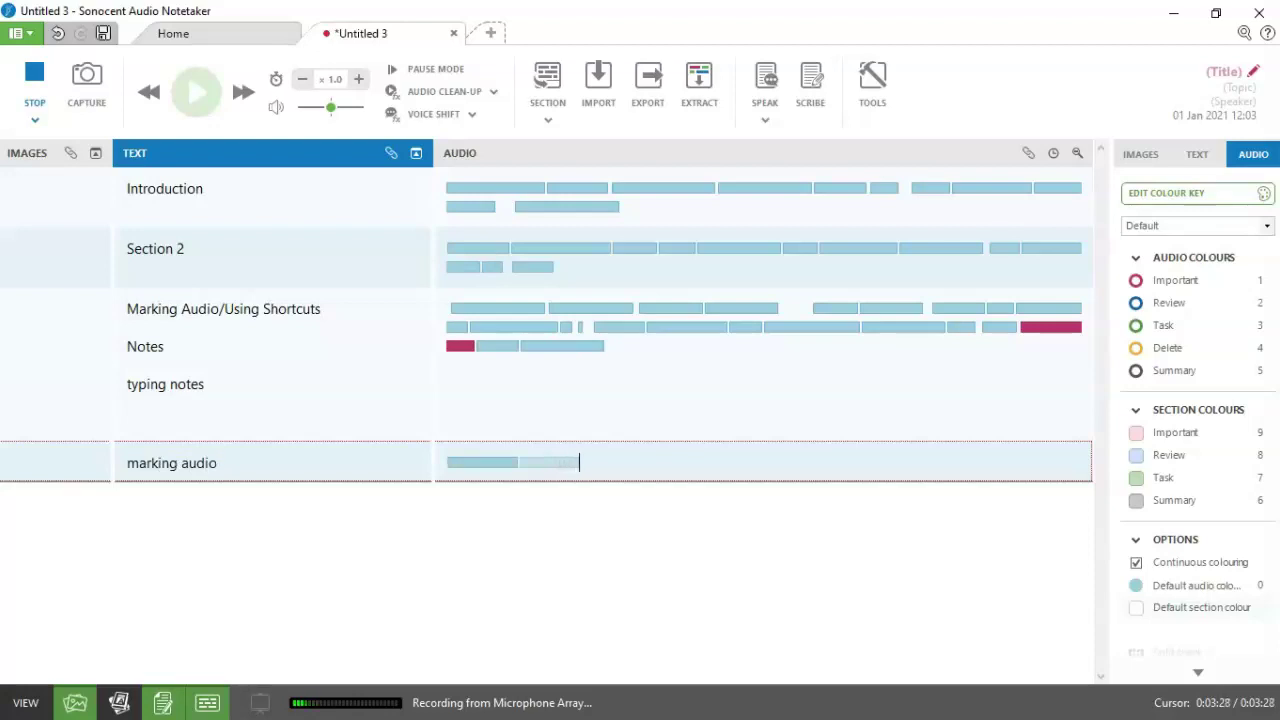
type("over sections")
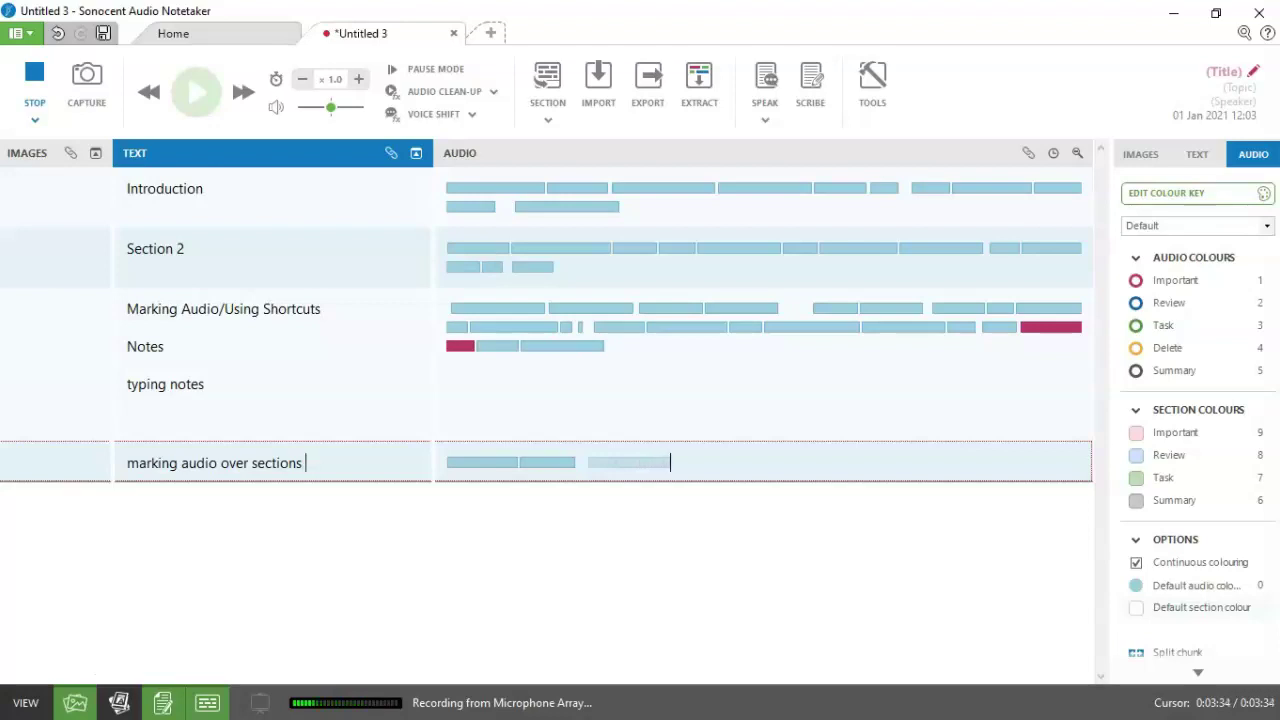
key("3")
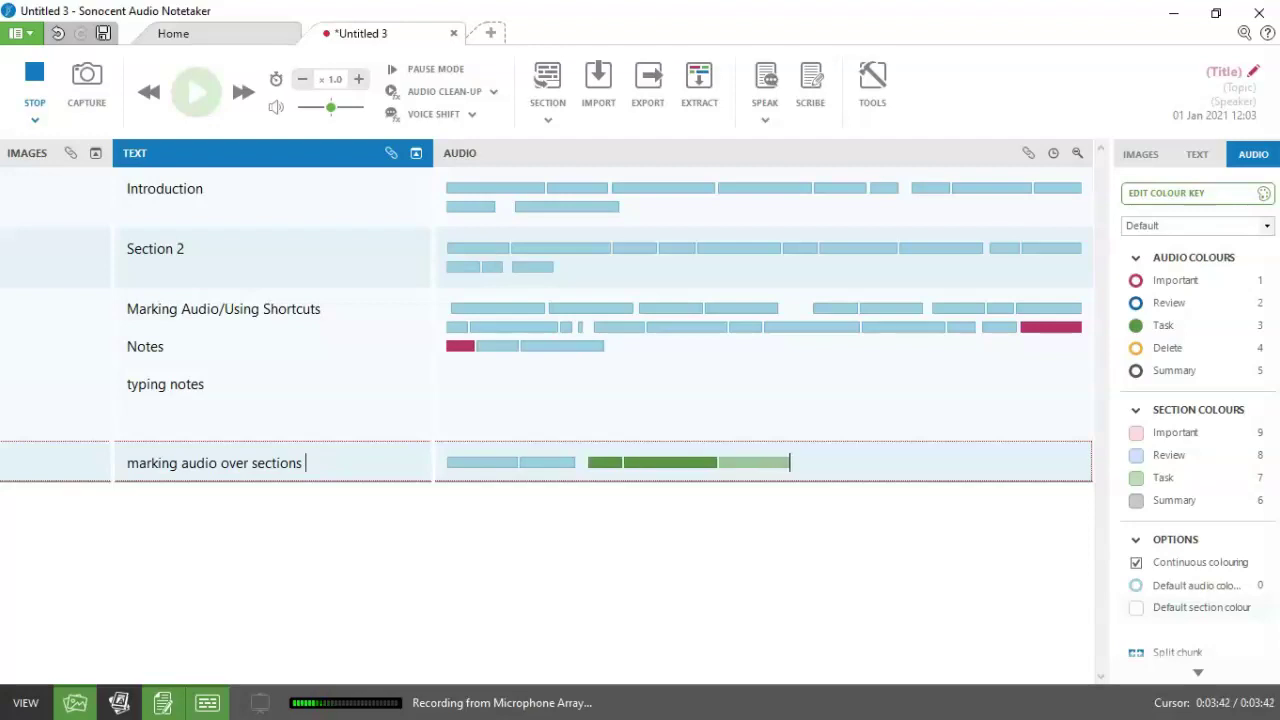
Add a following section titled 'Carries on being marked'
key("Return")
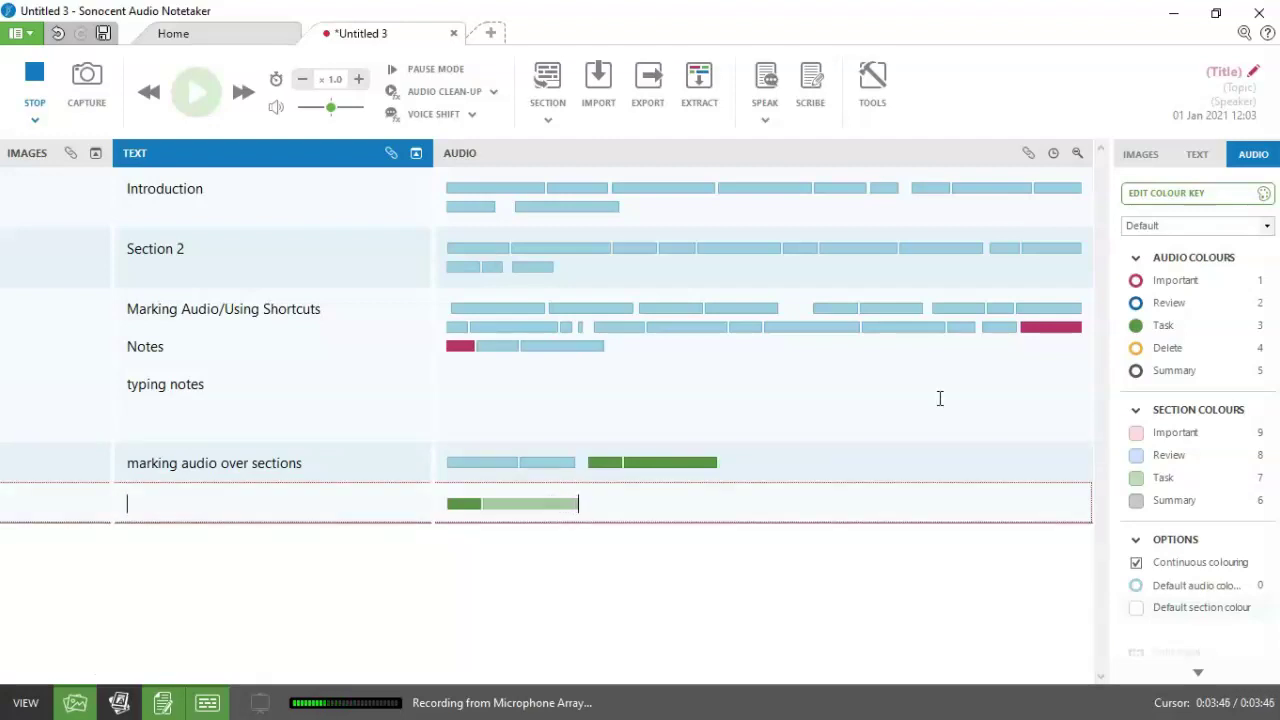
type("C")
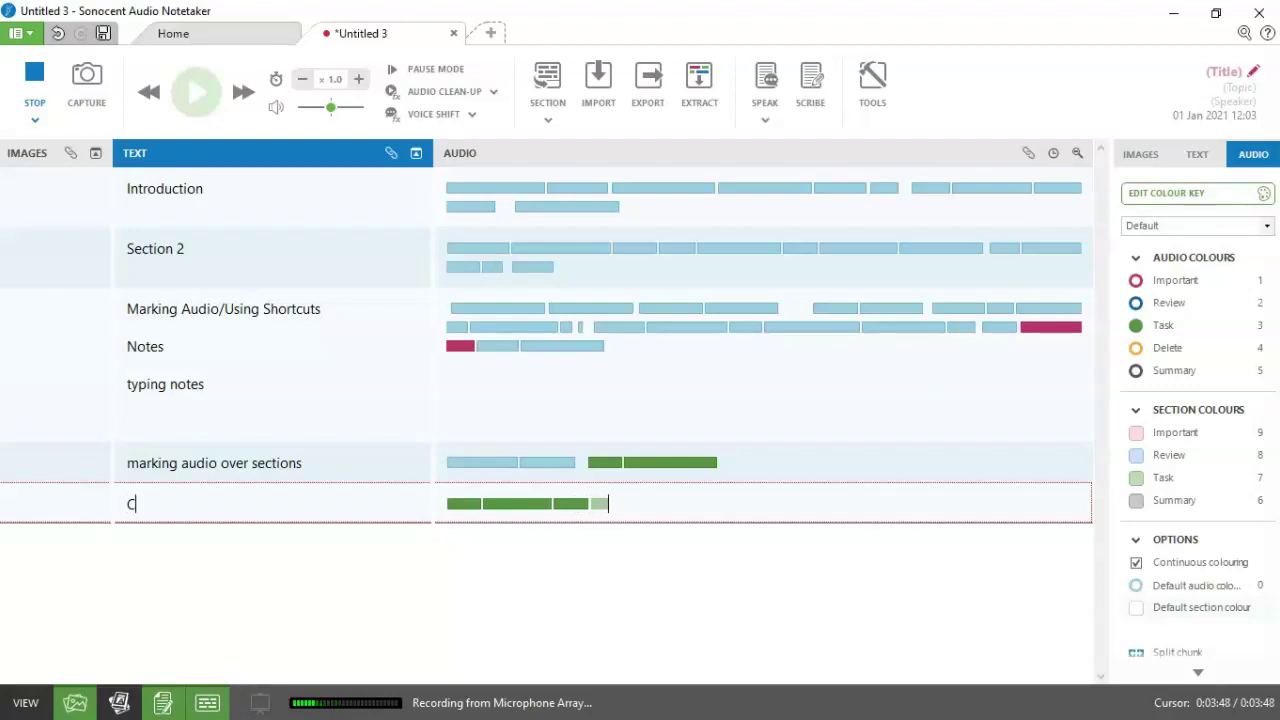
type("arried")
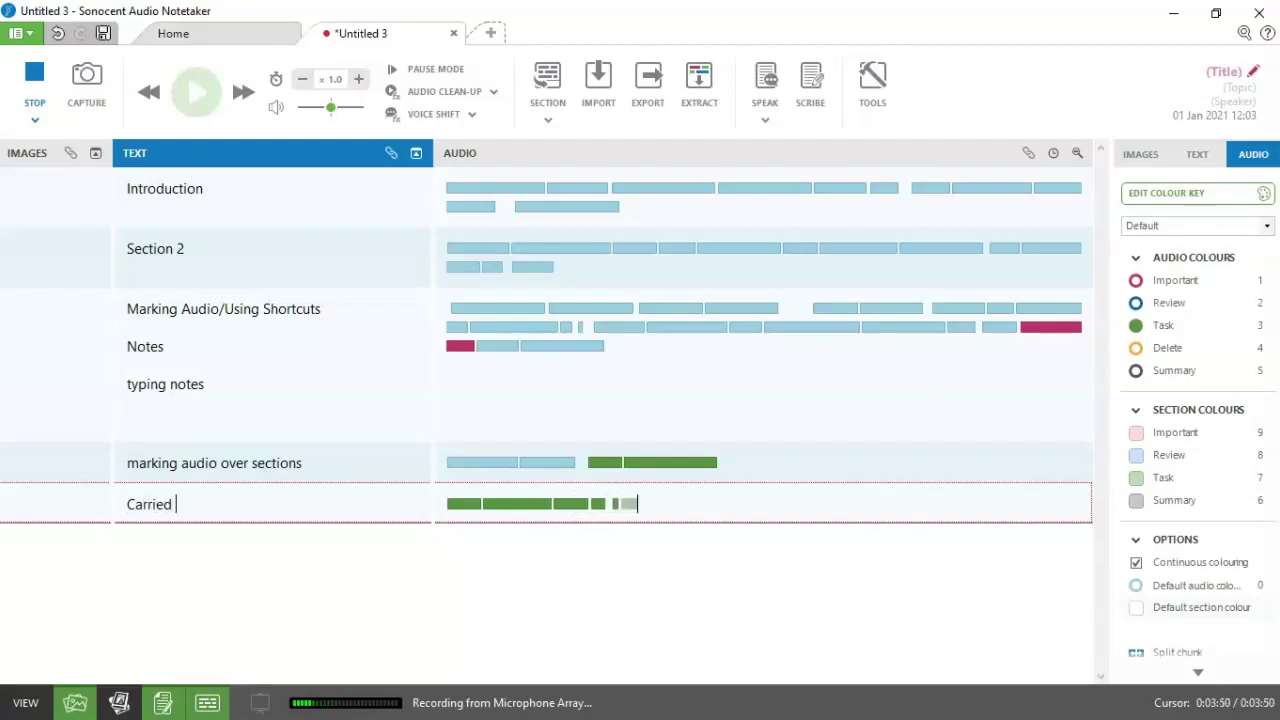
key("BackSpace")
type("s on bing")
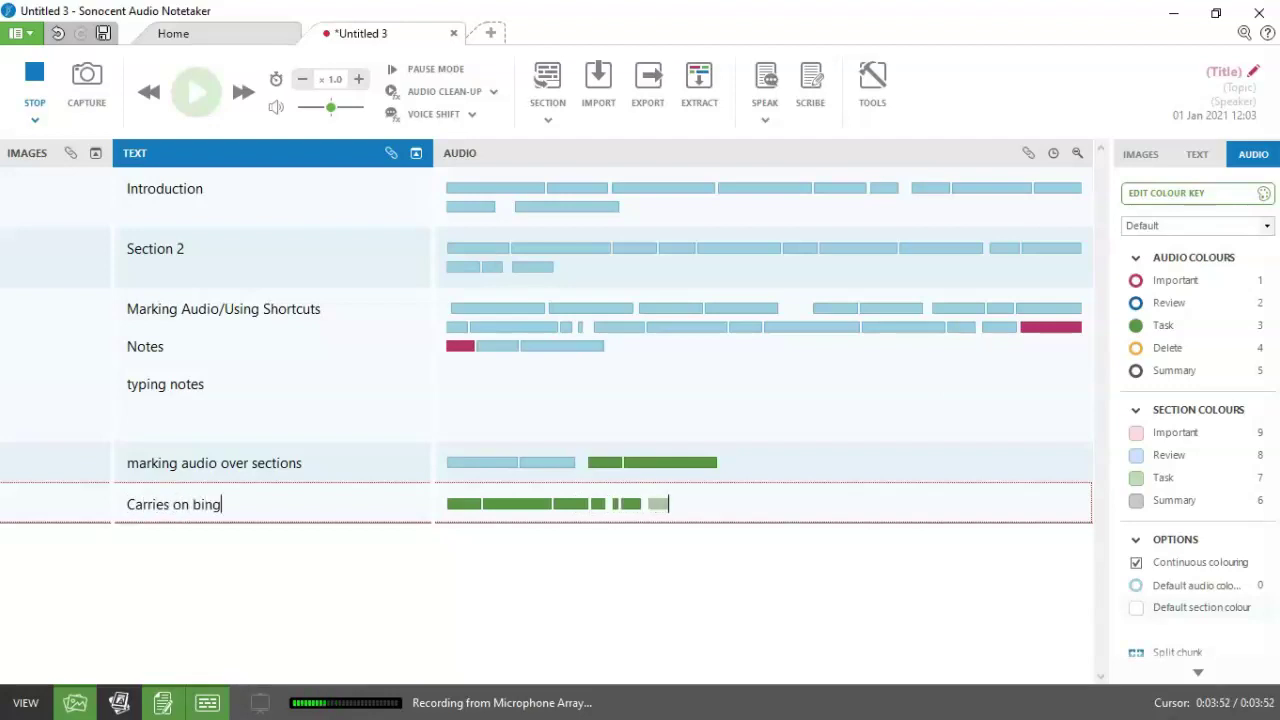
key("BackSpace")
key("BackSpace")
key("BackSpace")
type("eing market")
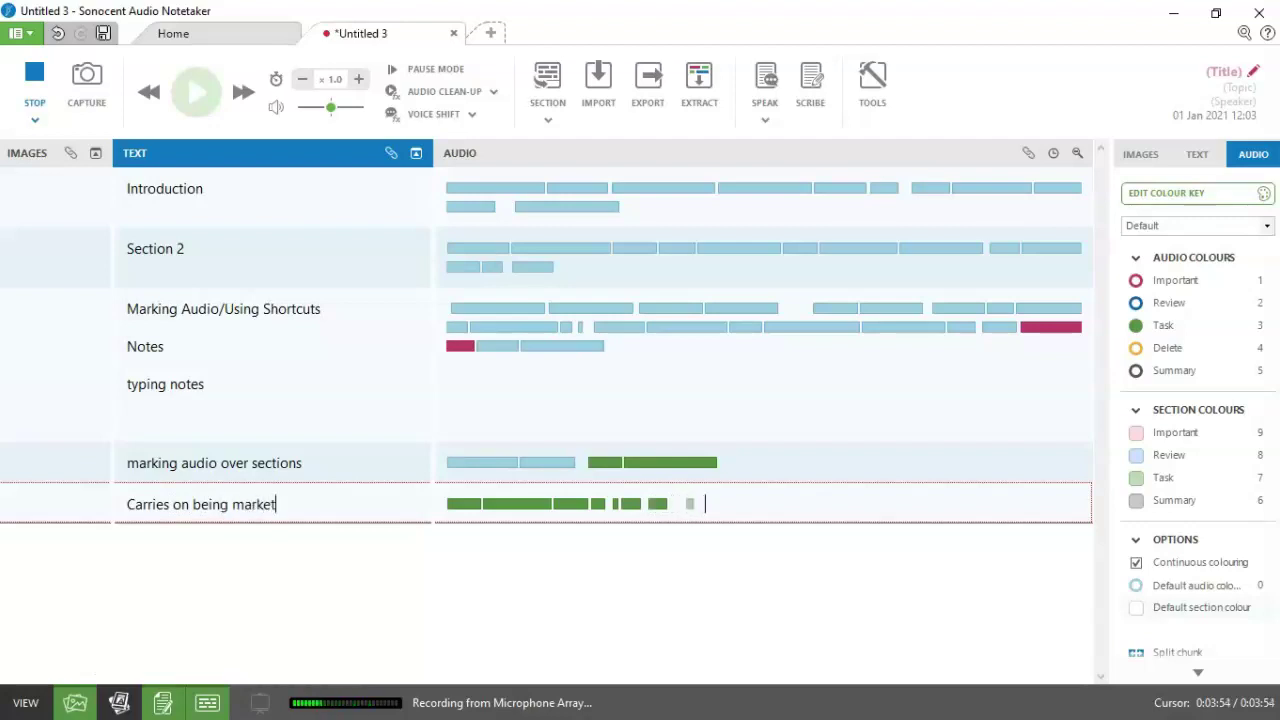
key("BackSpace")
type("d")
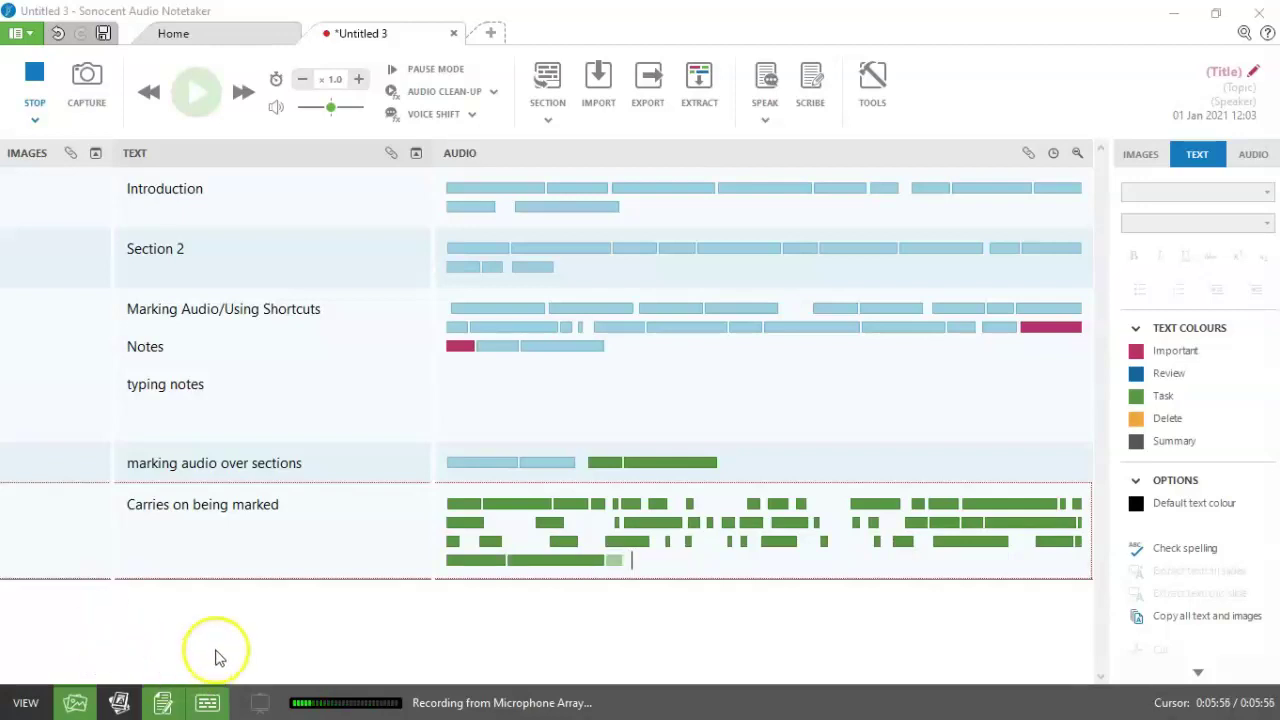
left_click(259, 543)
Add a section titled 'Marking sections' and switch new audio back to the default colour
key("Return")
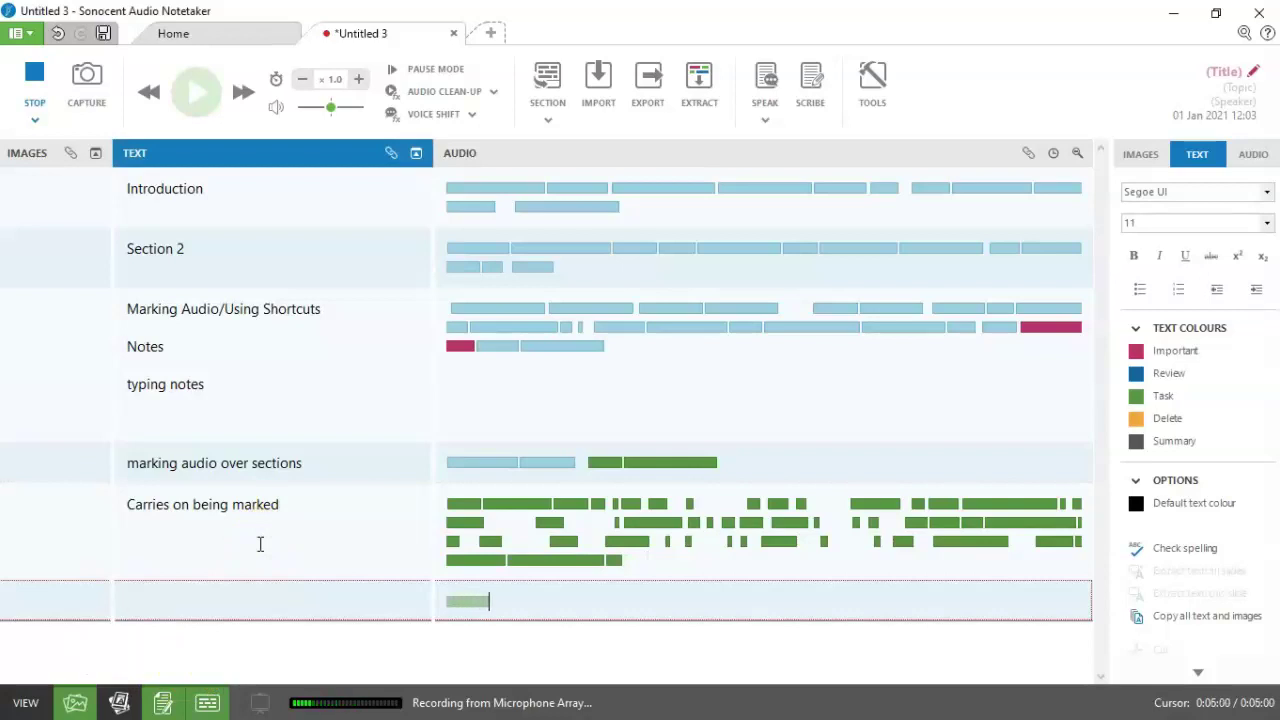
type("Marking ")
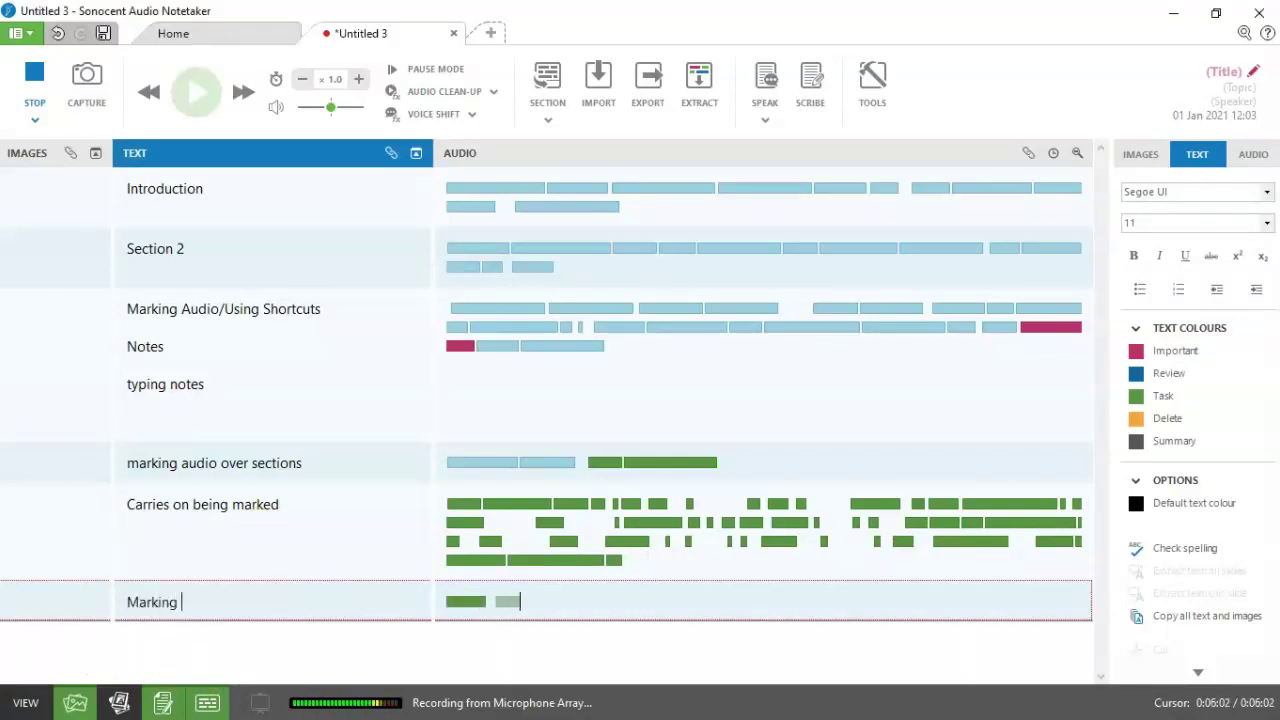
type("sections")
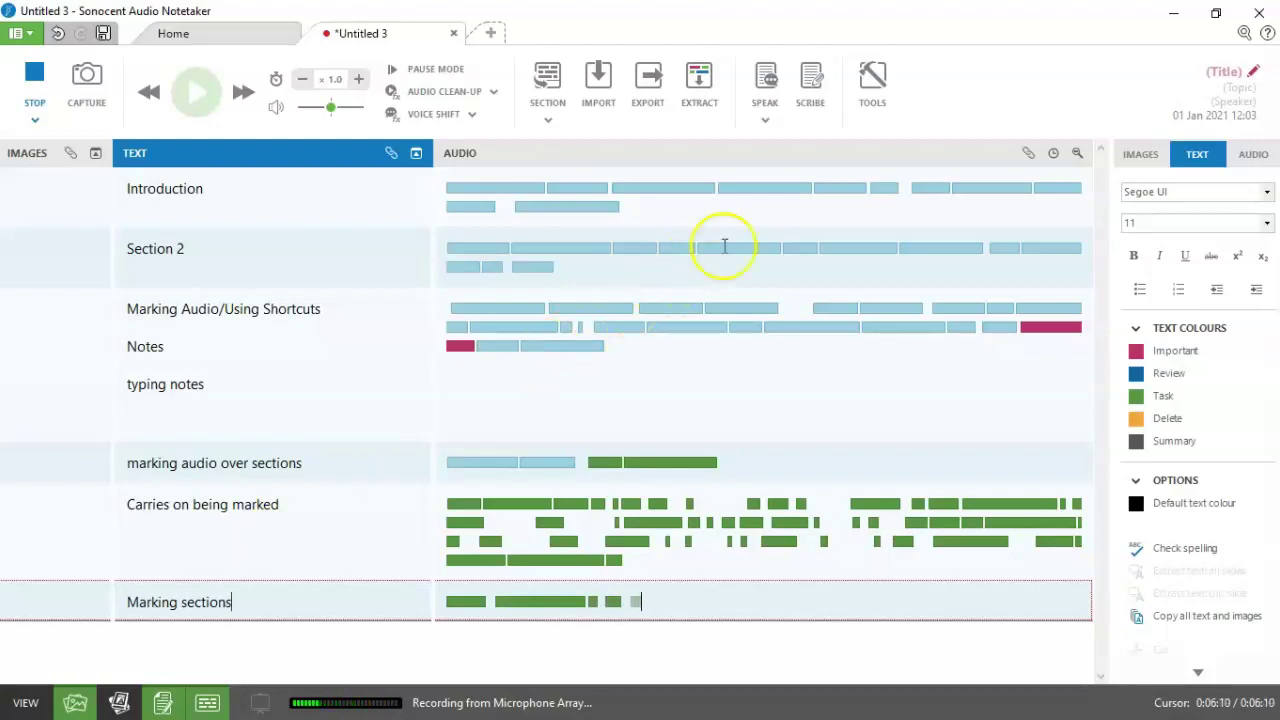
left_click(1250, 155)
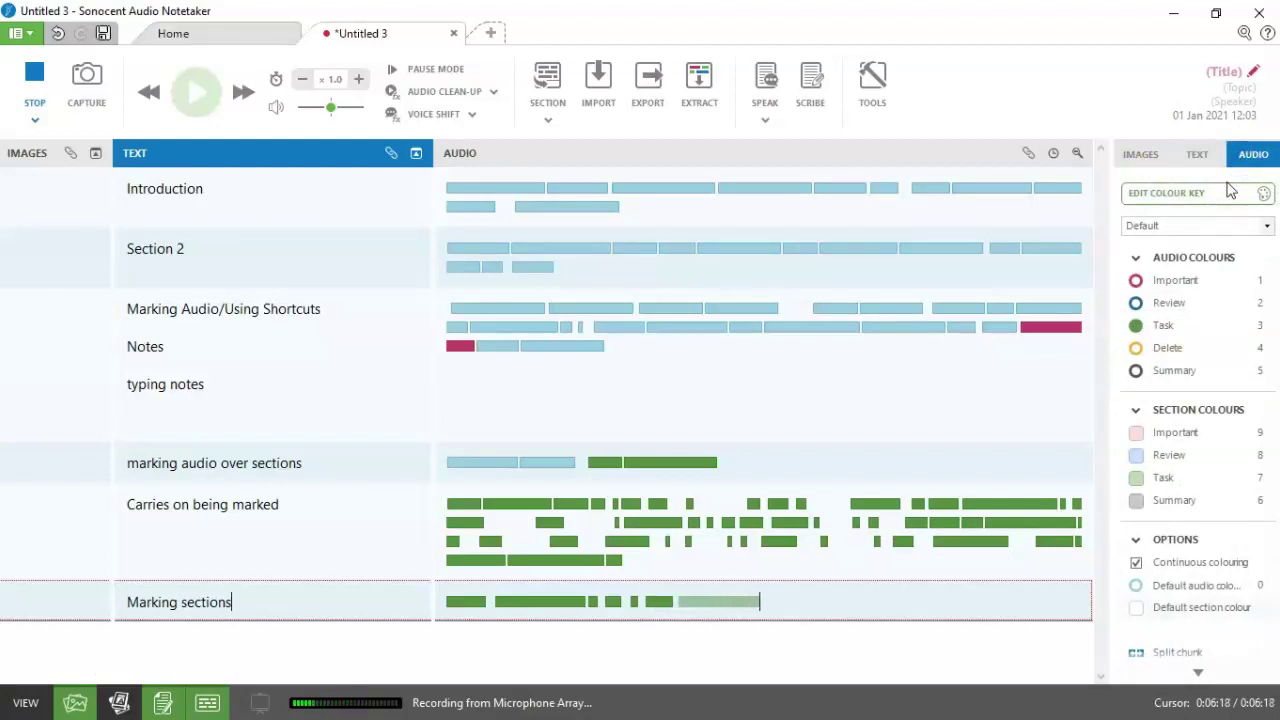
key("0")
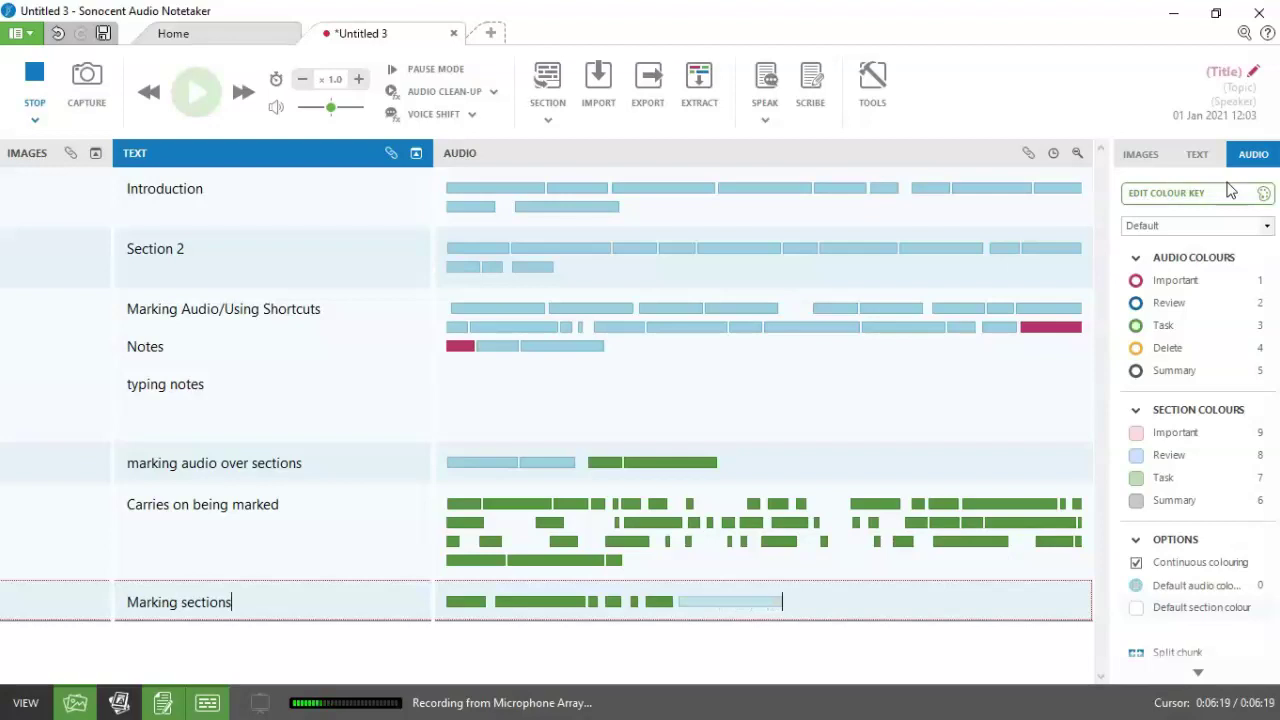
Apply the pink Important section colour to the 'Marking sections' section
left_click(1243, 446)
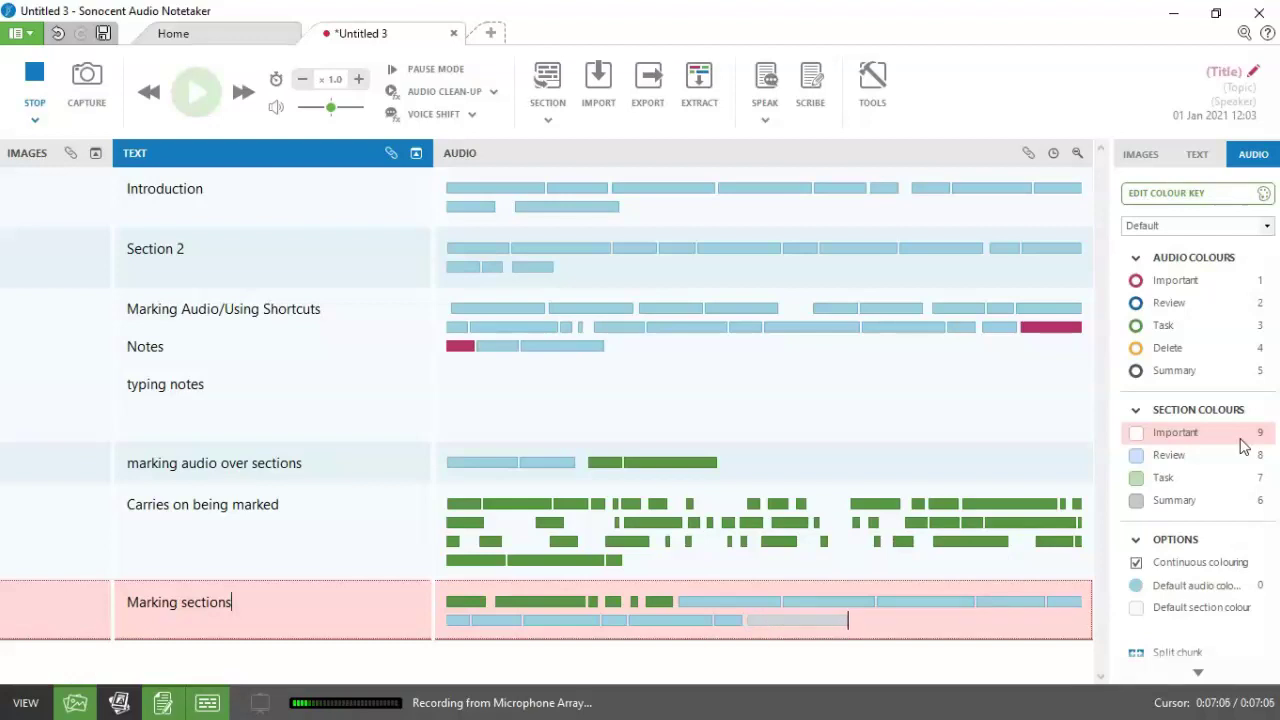
Insert a new section below 'Marking sections' titled 'IMPORTANT', correcting the typo
key("Return")
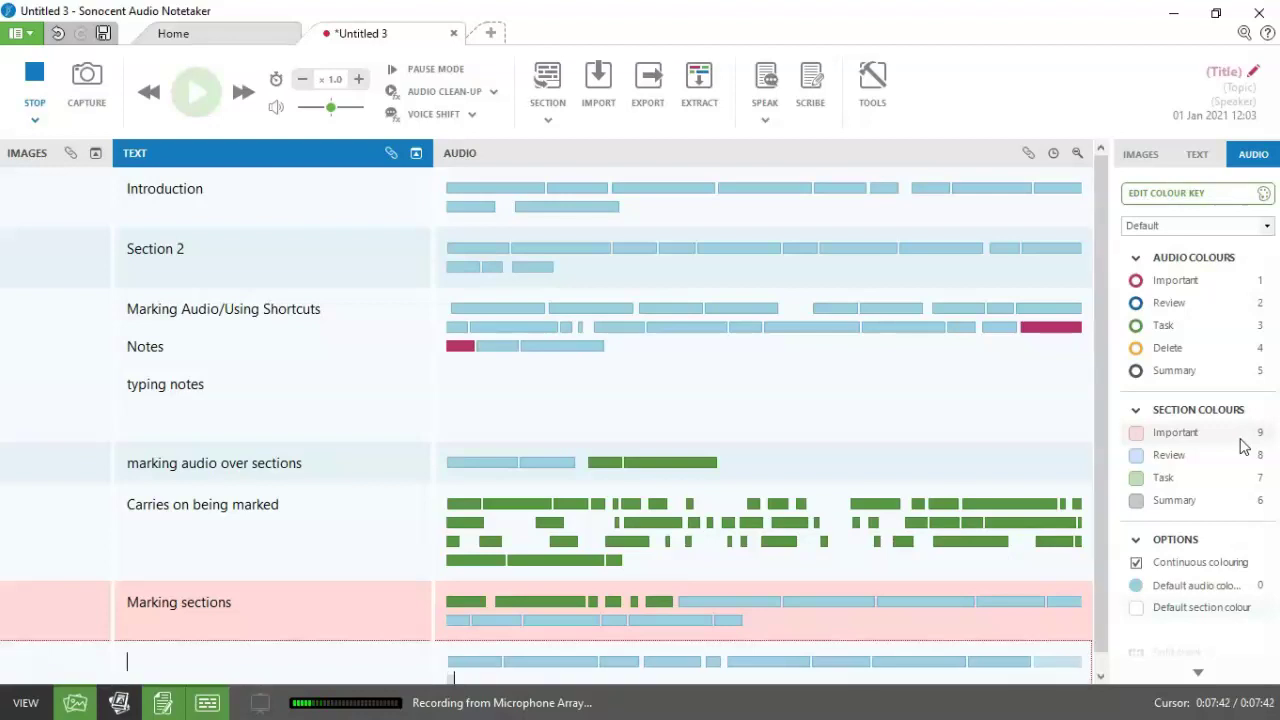
type("IMPORTATN")
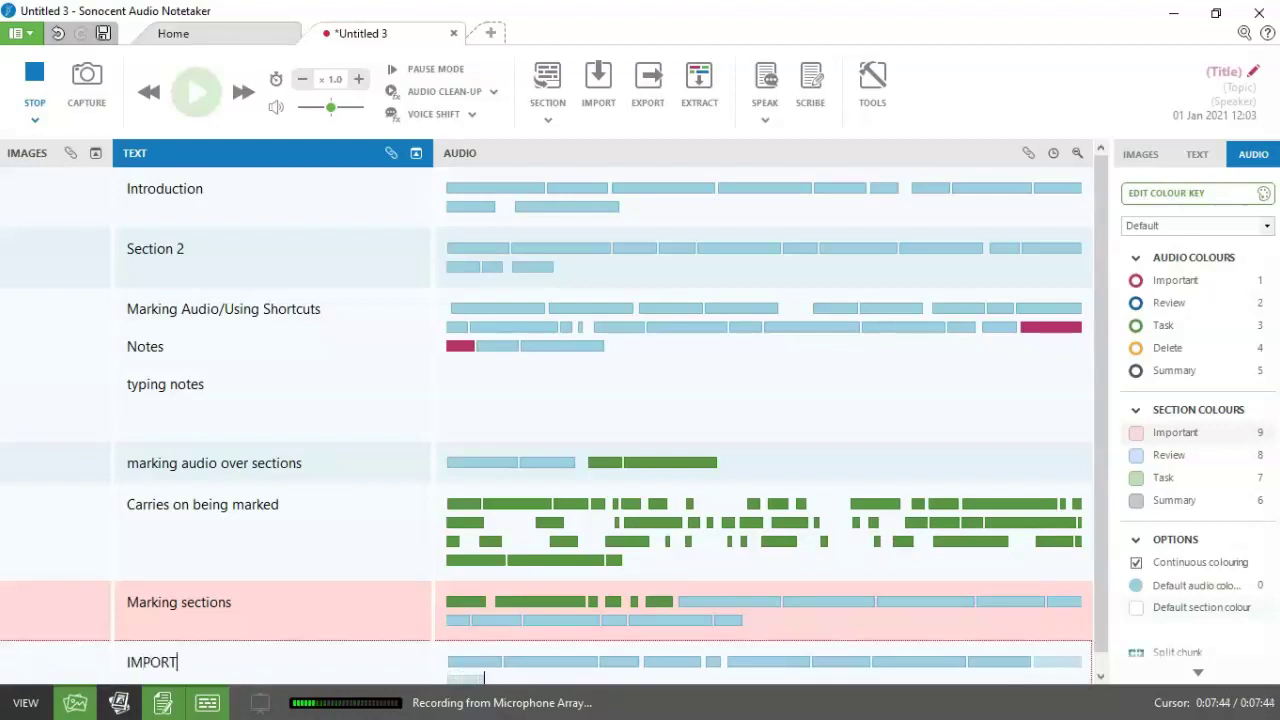
key("BackSpace")
key("BackSpace")
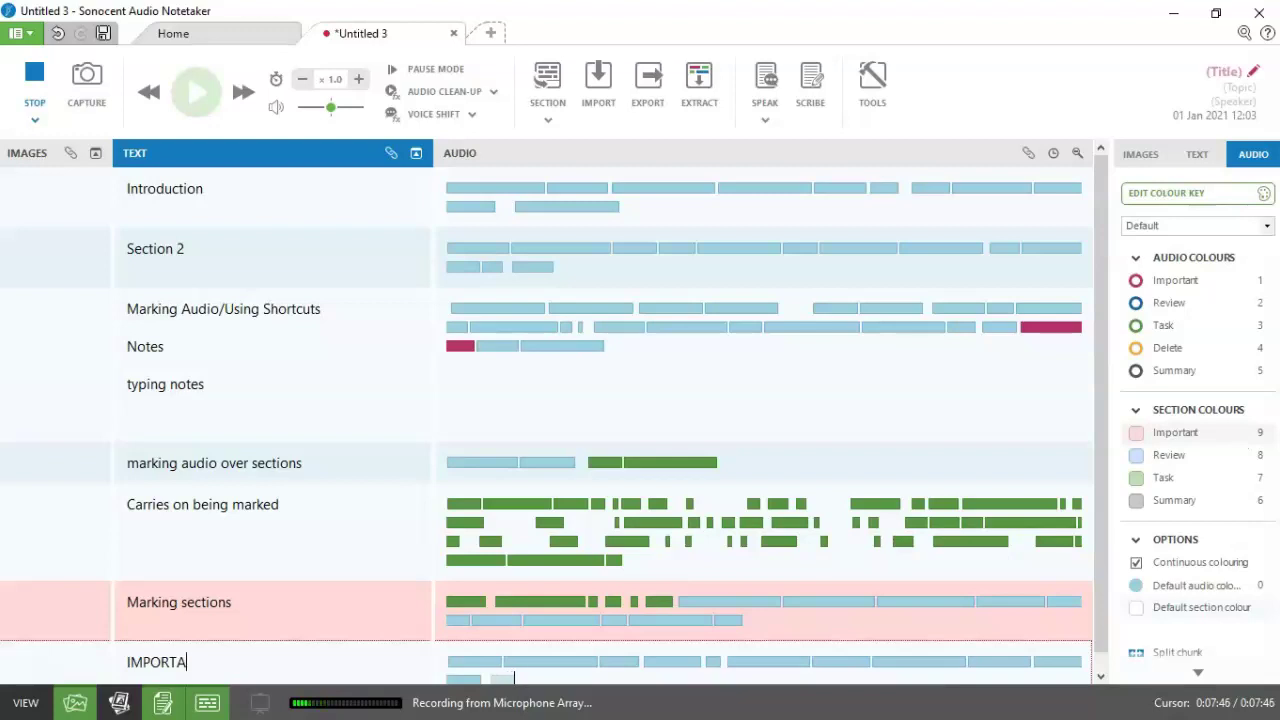
type("NT")
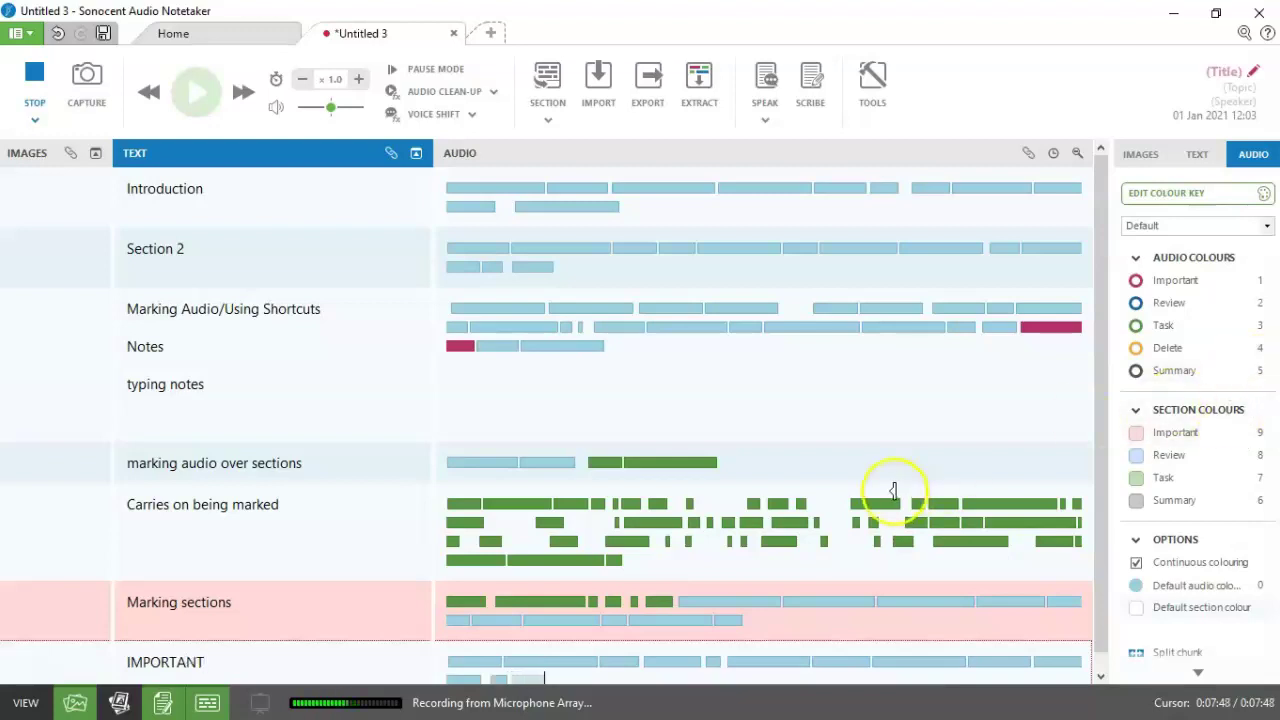